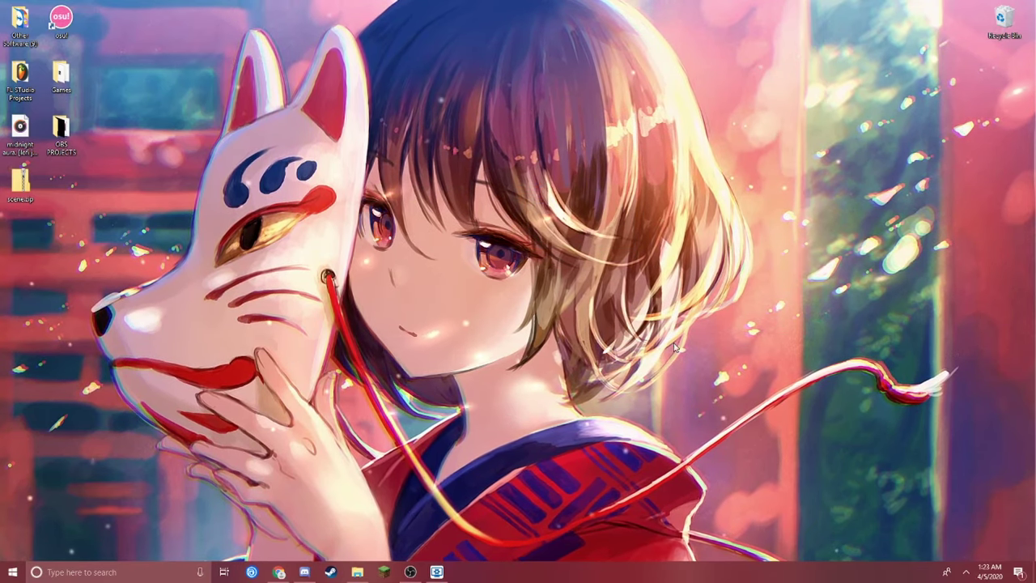
Reveal the hidden tray icons and open Wallpaper Engine's tray menu.
left_click_drag(833, 181, 278, 348)
left_click_drag(65, 206, 279, 376)
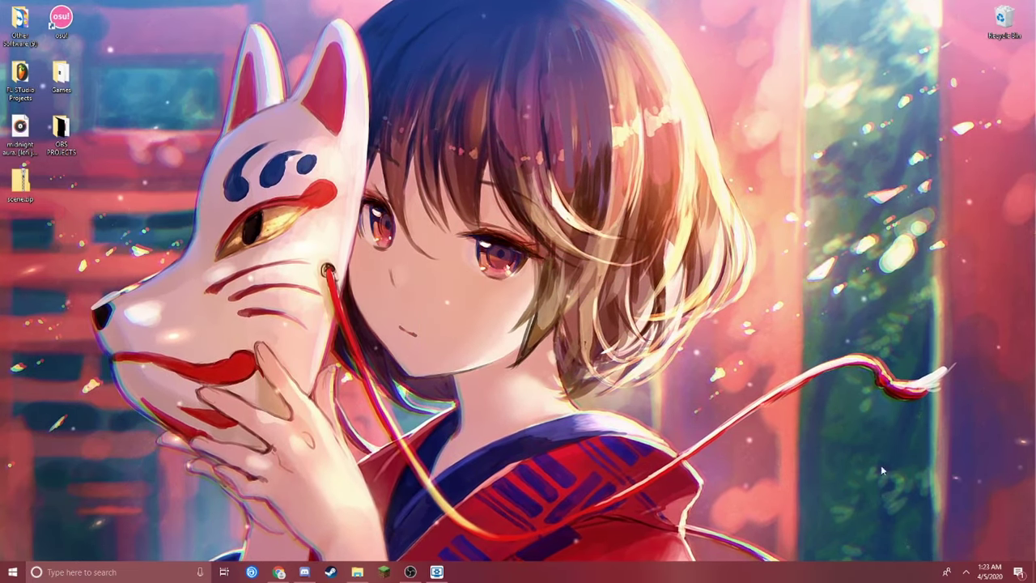
left_click(965, 572)
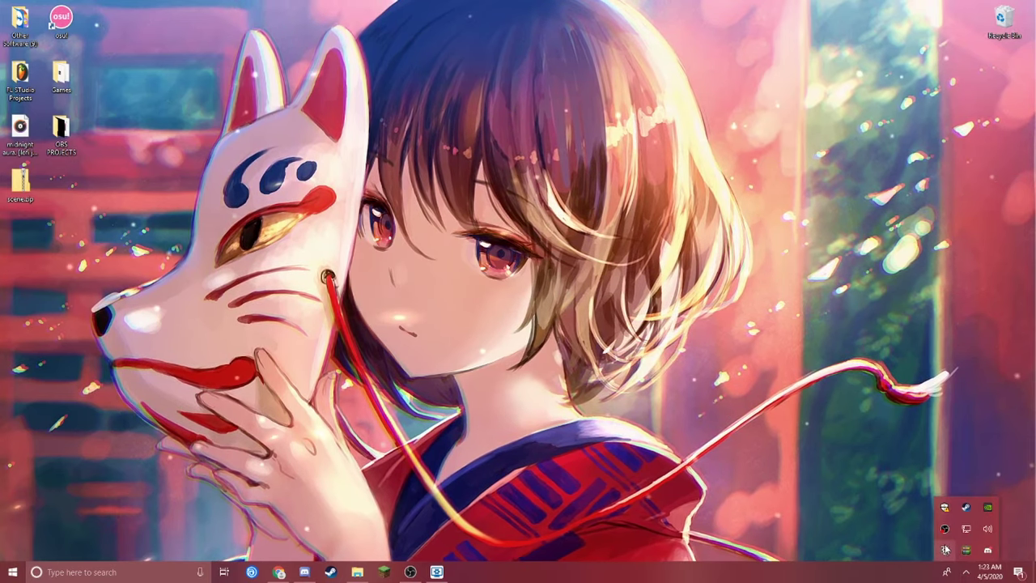
right_click(944, 550)
Choose Change Wallpaper, then open the Art girl tile's folder via Open in Explorer.
left_click(960, 417)
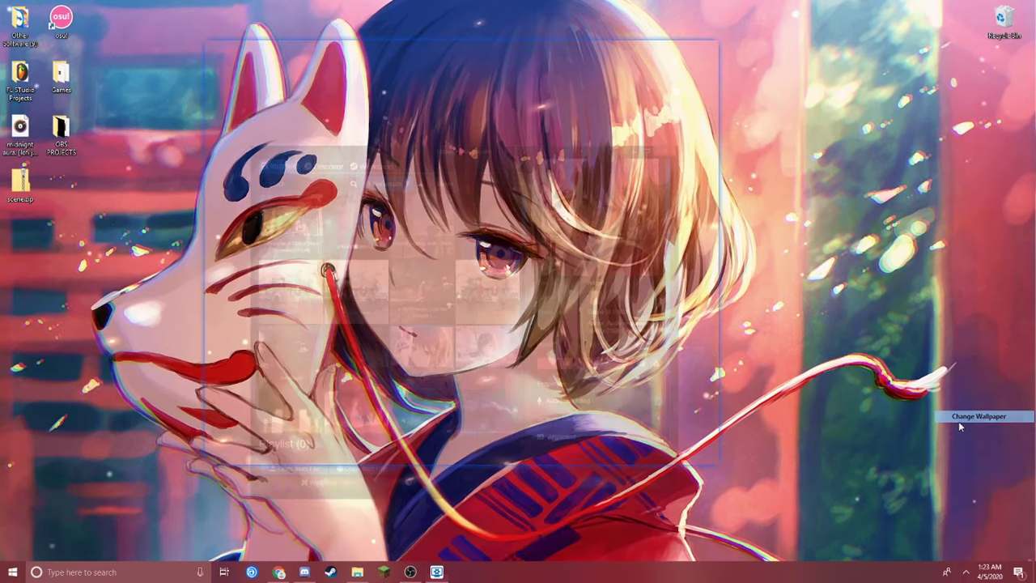
mouse_move(465, 46)
left_mouse_down()
mouse_move(571, 322)
mouse_move(633, 62)
left_mouse_up()
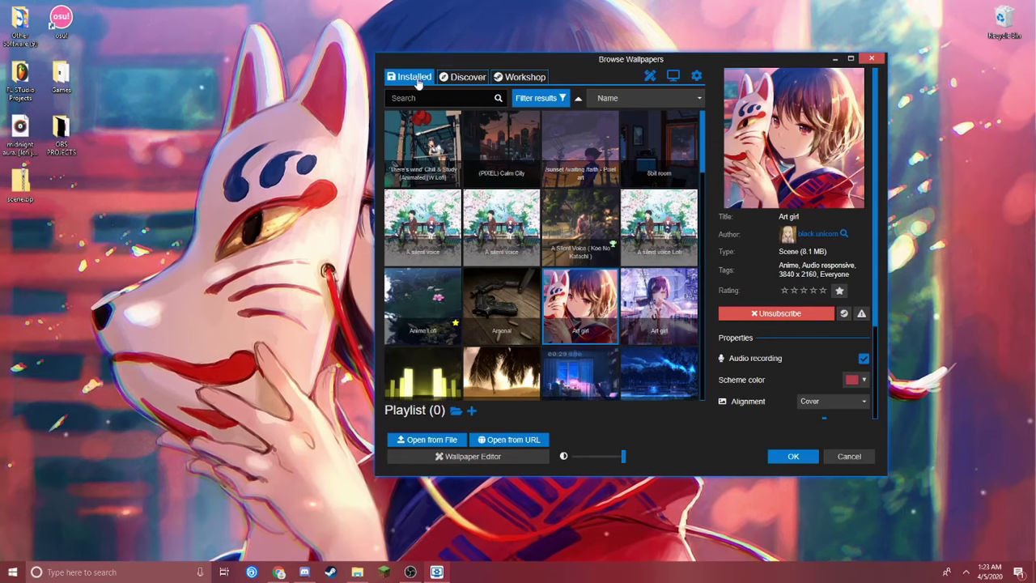
right_click(592, 299)
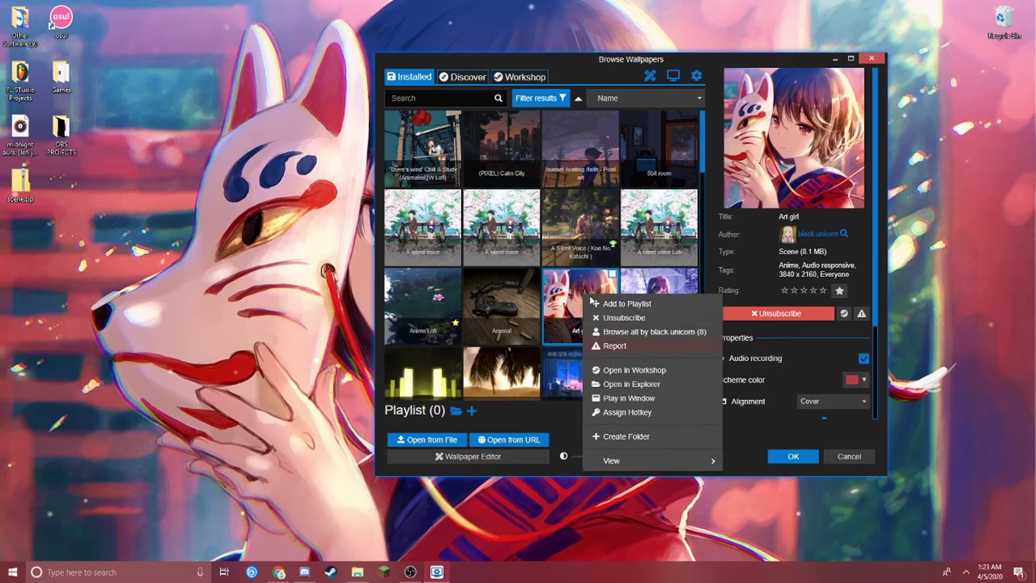
left_click(639, 385)
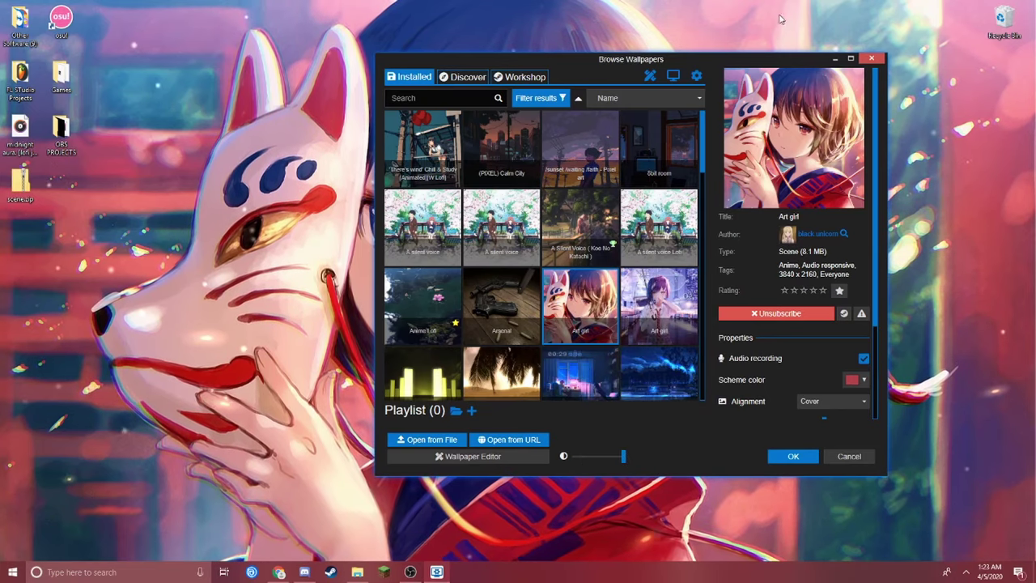
left_click(835, 59)
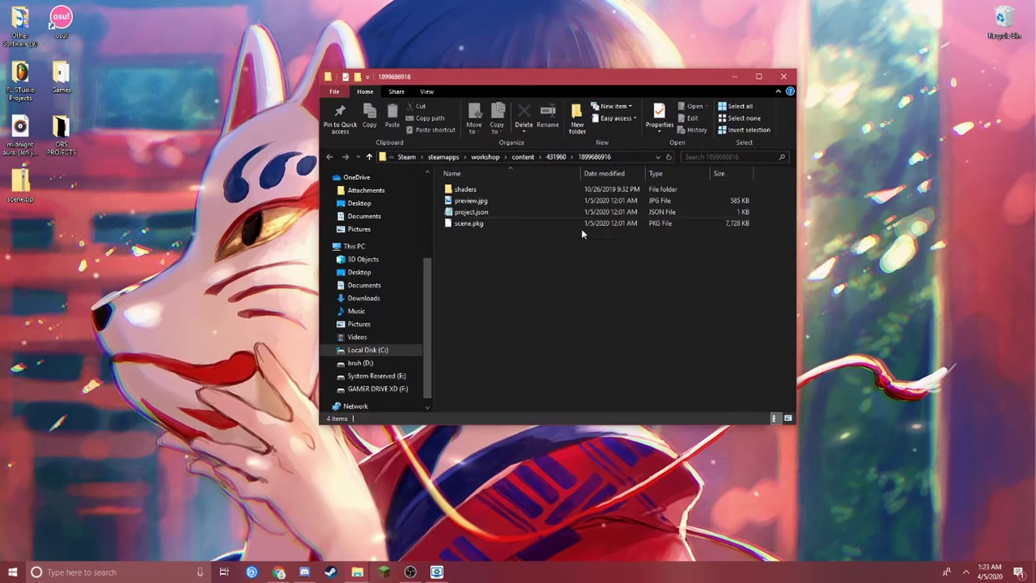
mouse_move(568, 243)
left_mouse_down()
mouse_move(542, 168)
mouse_move(550, 201)
left_mouse_up()
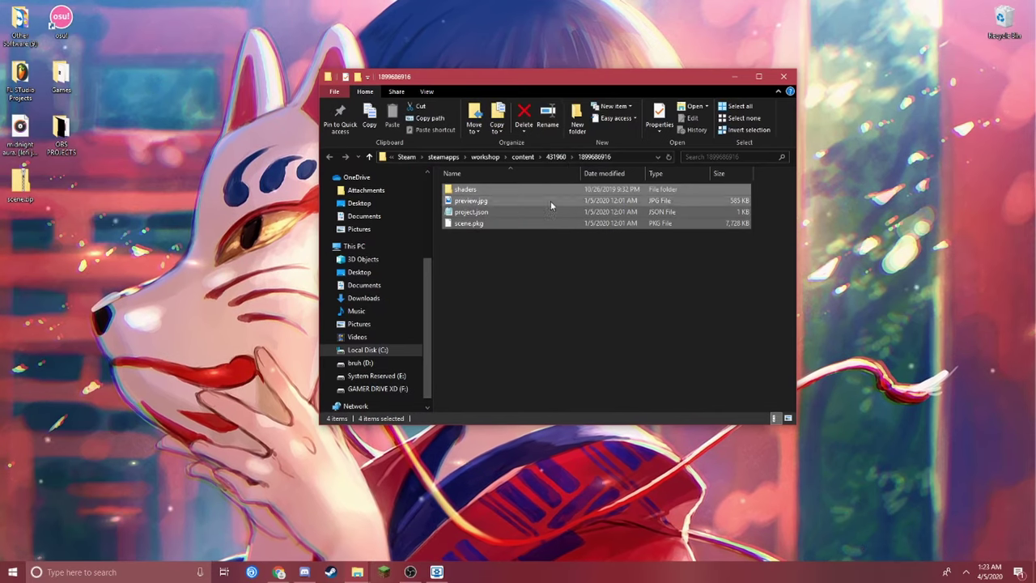
mouse_move(524, 263)
left_mouse_down()
mouse_move(731, 317)
mouse_move(570, 279)
left_mouse_up()
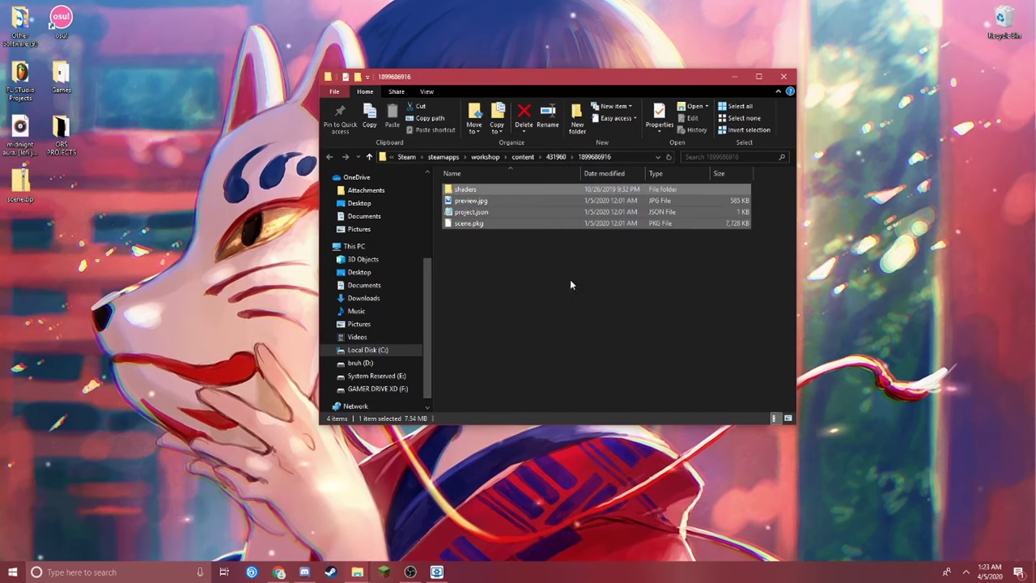
left_click(525, 238)
left_click(529, 225)
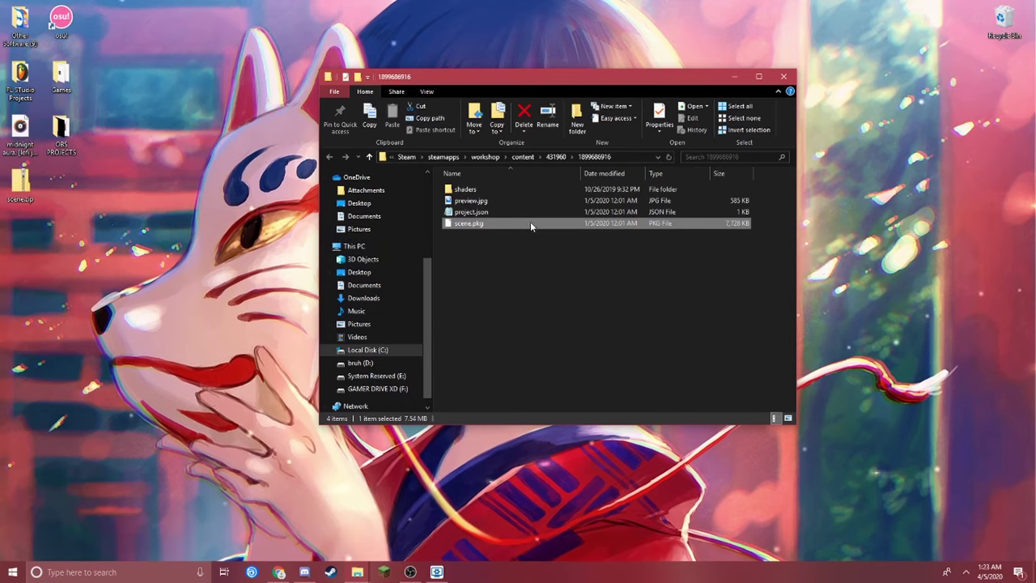
left_click(617, 156)
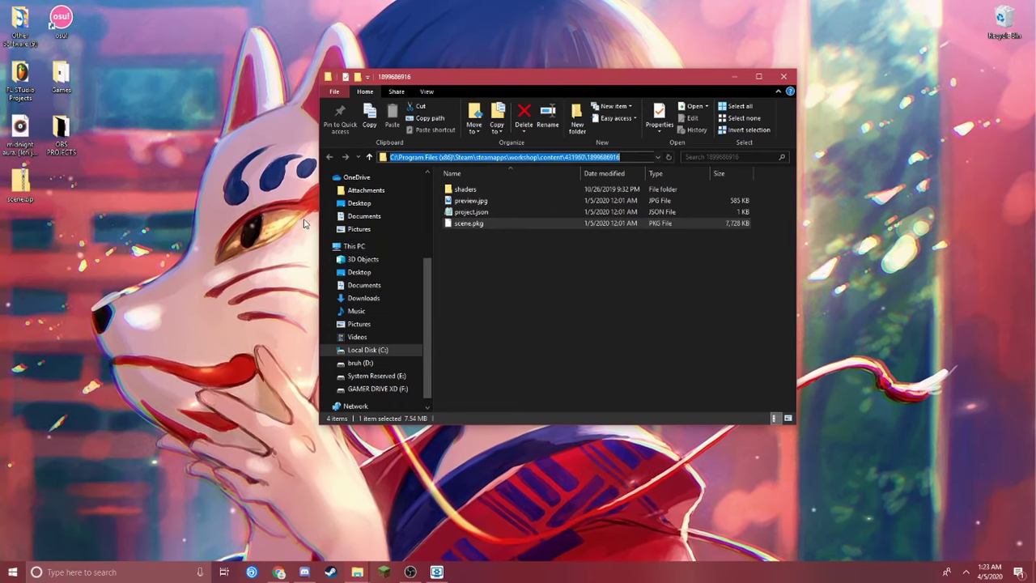
left_click(524, 348)
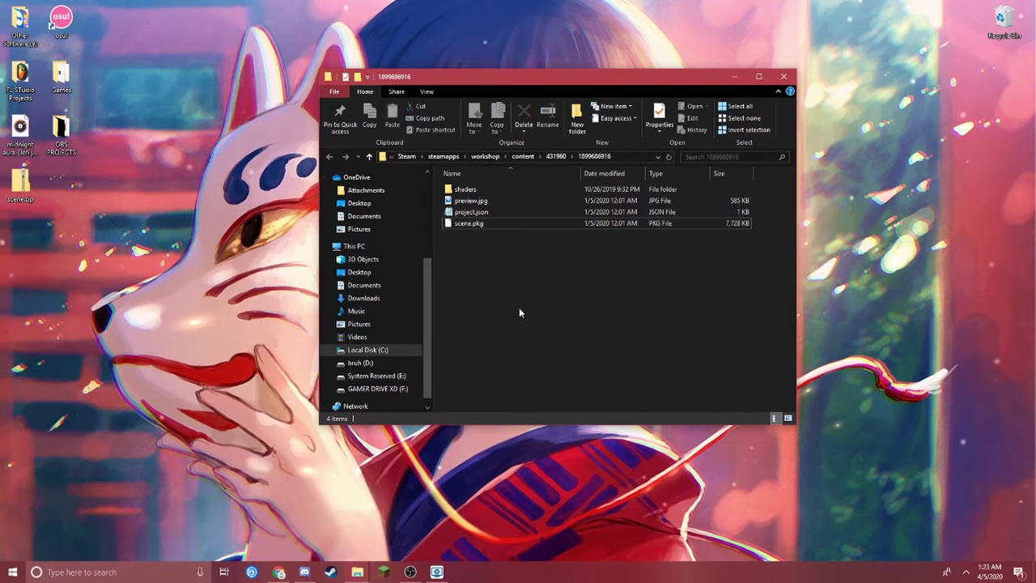
left_click(484, 225)
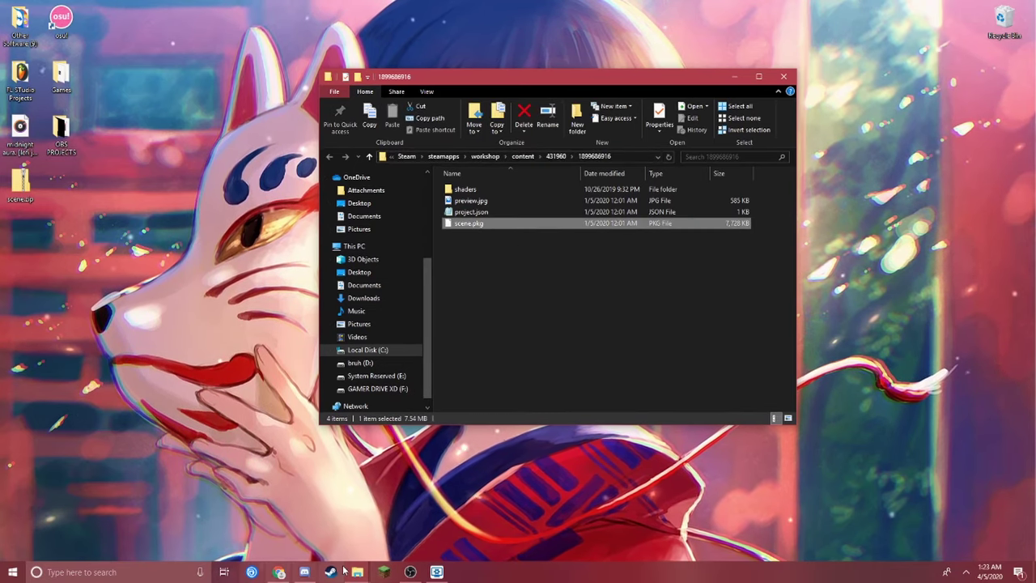
Load the workshop scene.pkg into the web unpacker page.
key("alt+Tab")
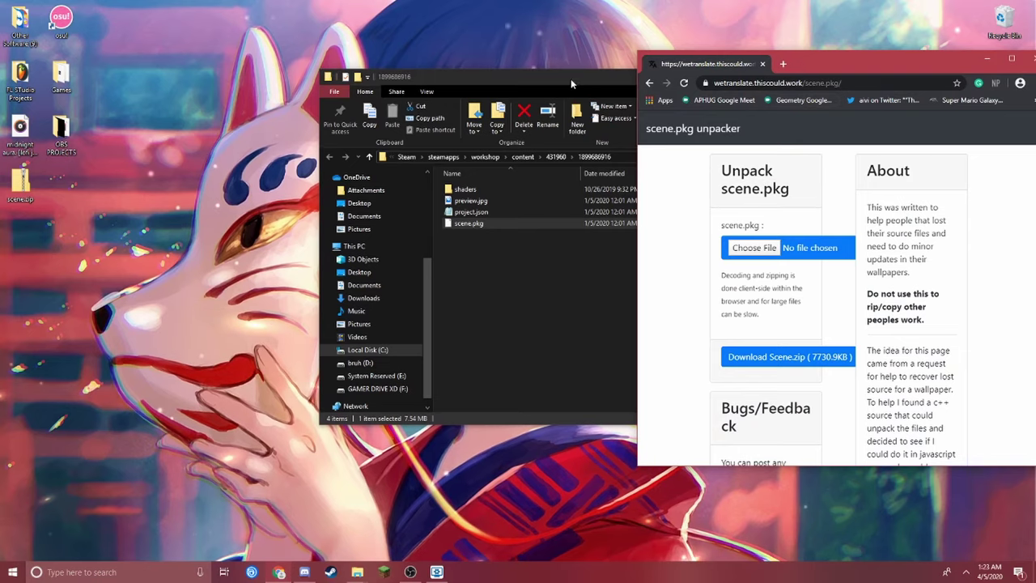
left_click_drag(570, 76, 571, 60)
left_click_drag(413, 72, 177, 47)
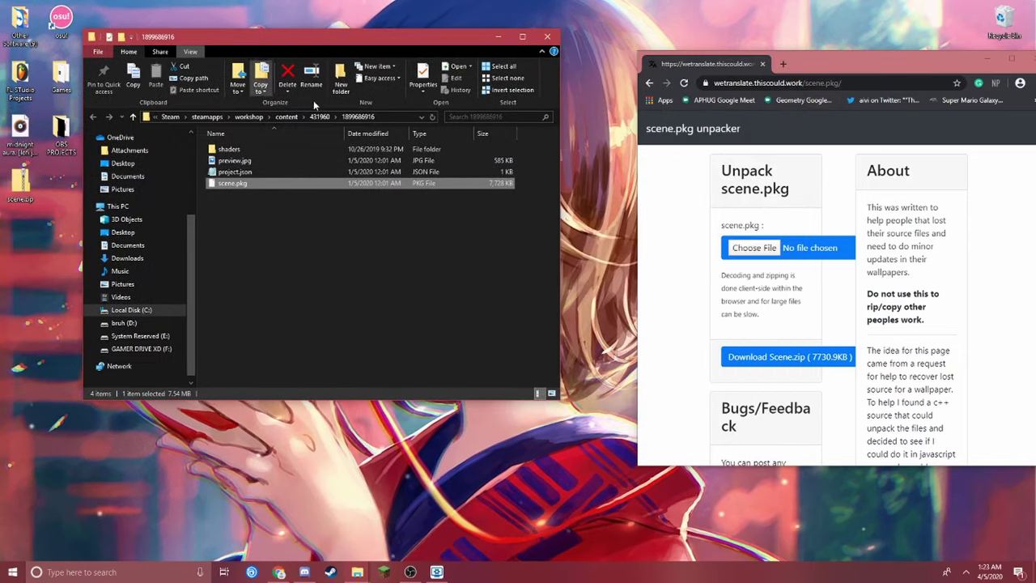
left_click(664, 261)
left_click(751, 247)
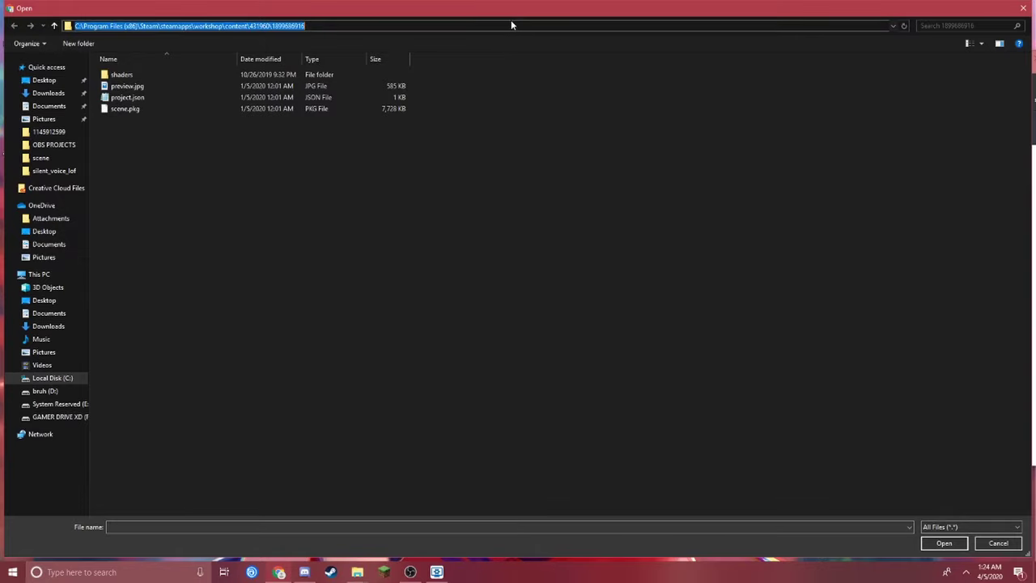
left_click(189, 111)
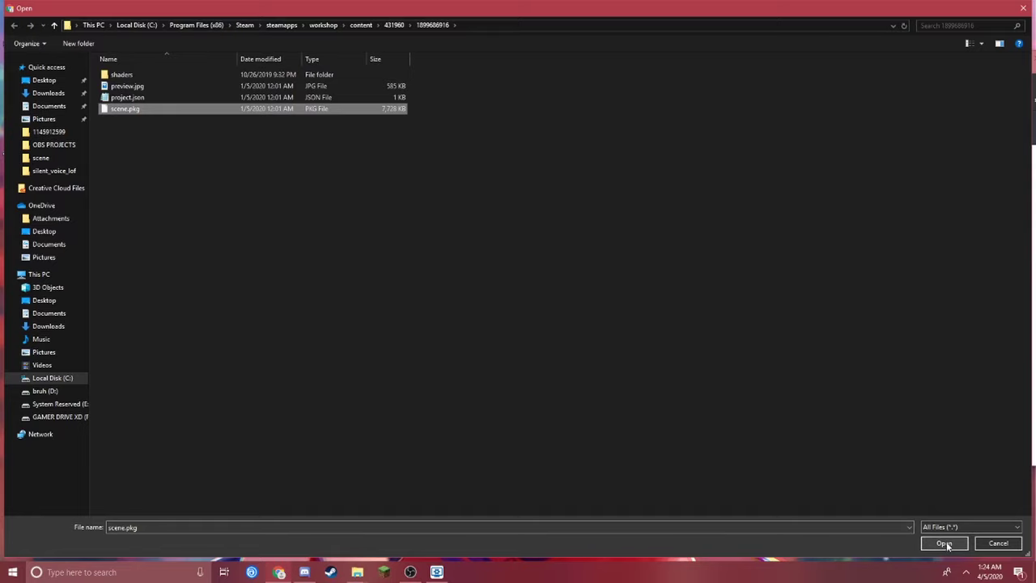
left_click(997, 543)
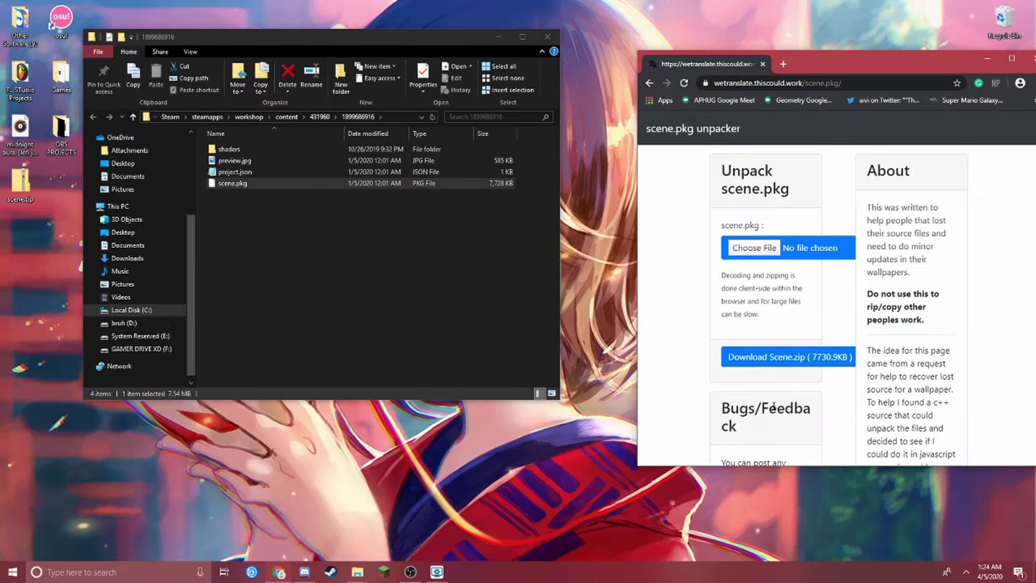
Select the resulting scene.zip on the desktop, minimize the unpacker, and bring the workshop folder back.
left_click(20, 180)
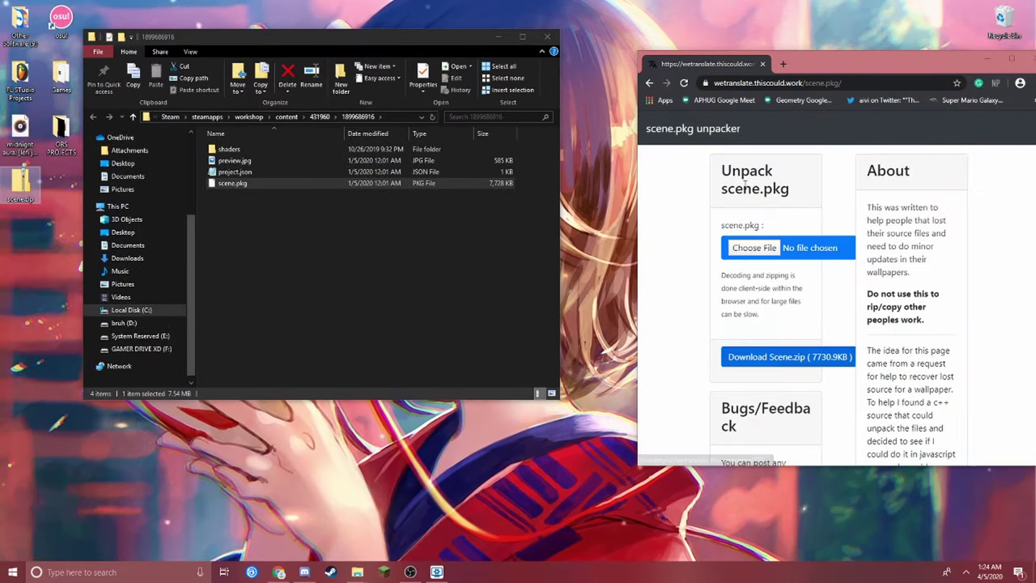
left_click_drag(840, 59, 661, 76)
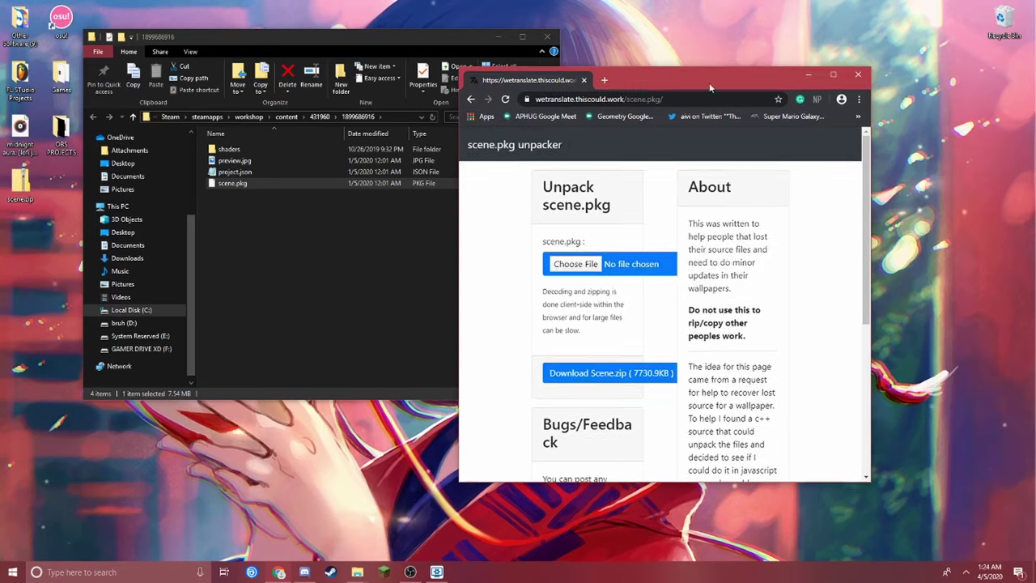
left_click(806, 78)
left_click(275, 252)
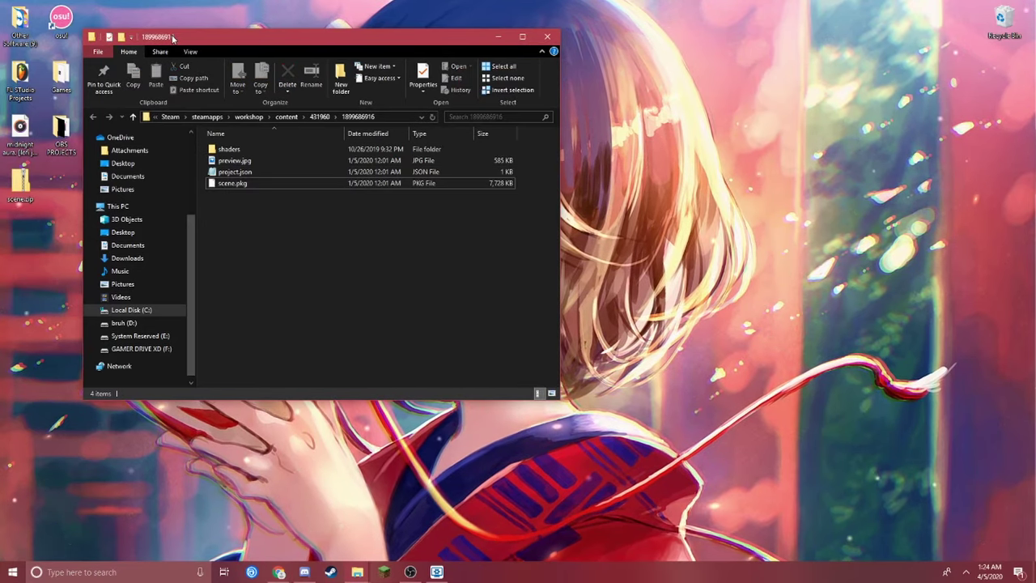
left_click_drag(173, 36, 527, 87)
Start a 2D Scene template project named 'Kitsune Mask Lofi' from the Wallpaper Editor.
left_click(620, 234)
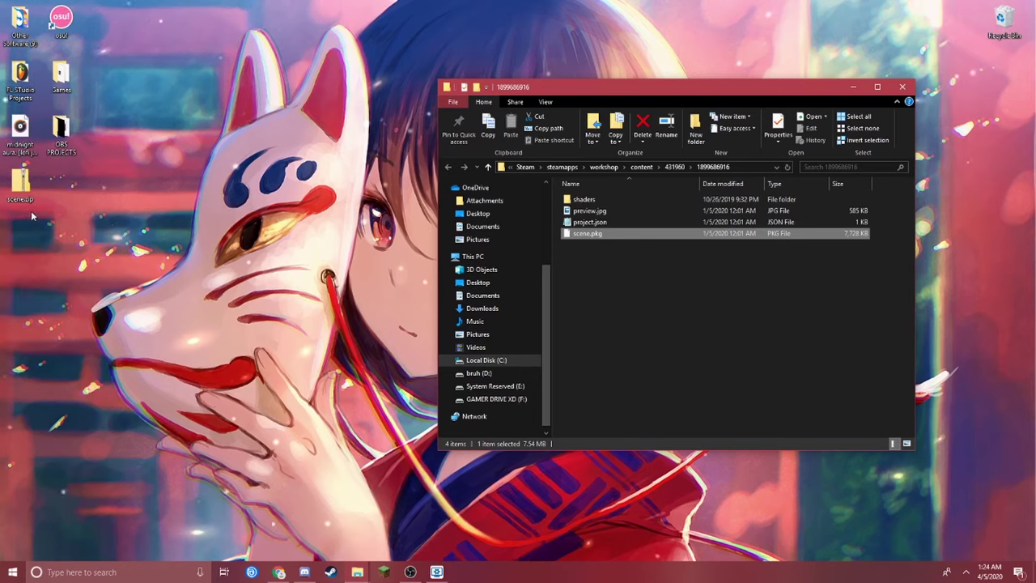
left_click(441, 573)
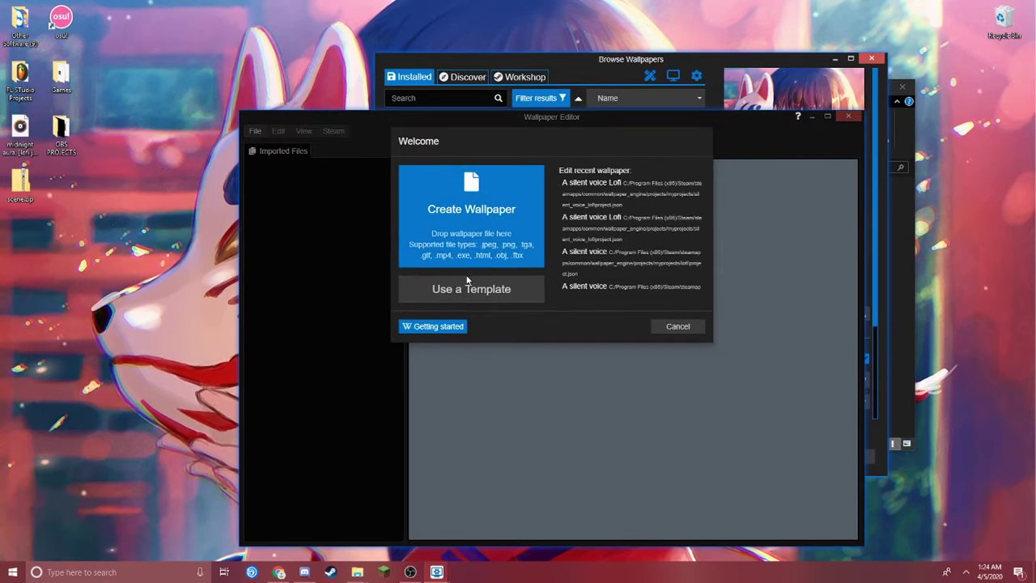
left_click(466, 288)
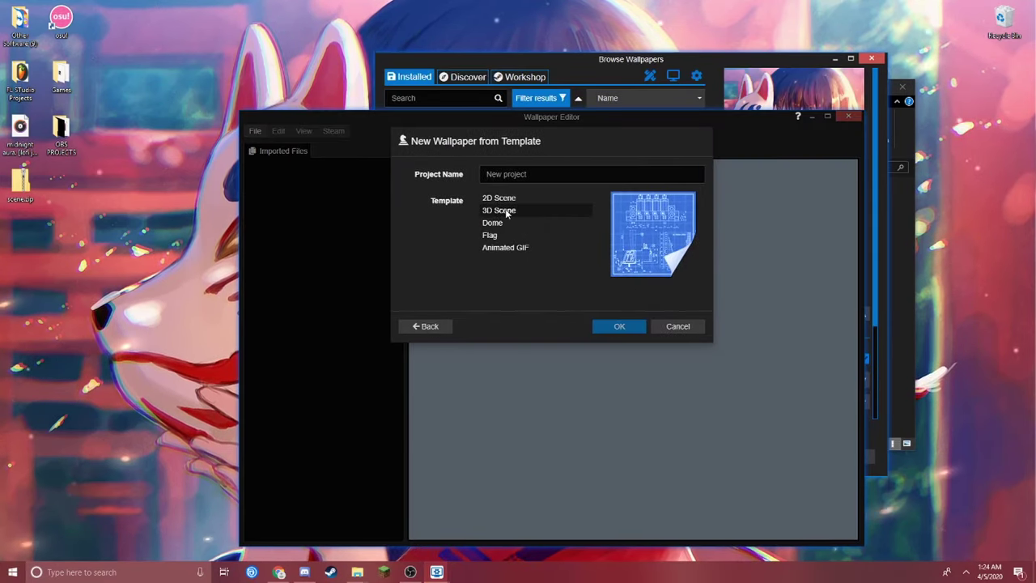
left_click(499, 198)
type("Kitsune Mask Lofi")
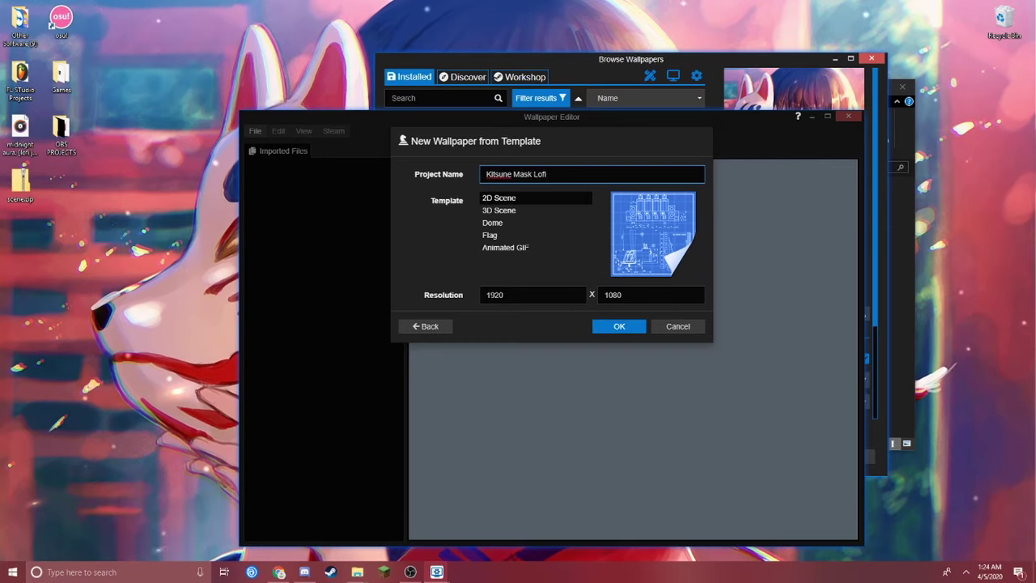
left_click(620, 328)
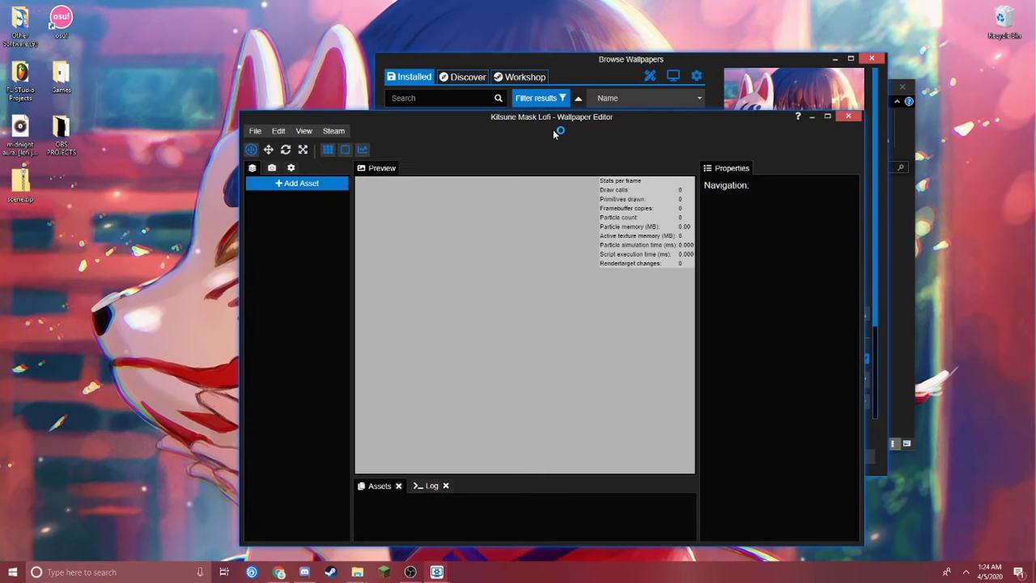
Open the Kitsune Mask Lofi project folder via Edit > Open in Explorer.
left_click_drag(540, 118, 563, 75)
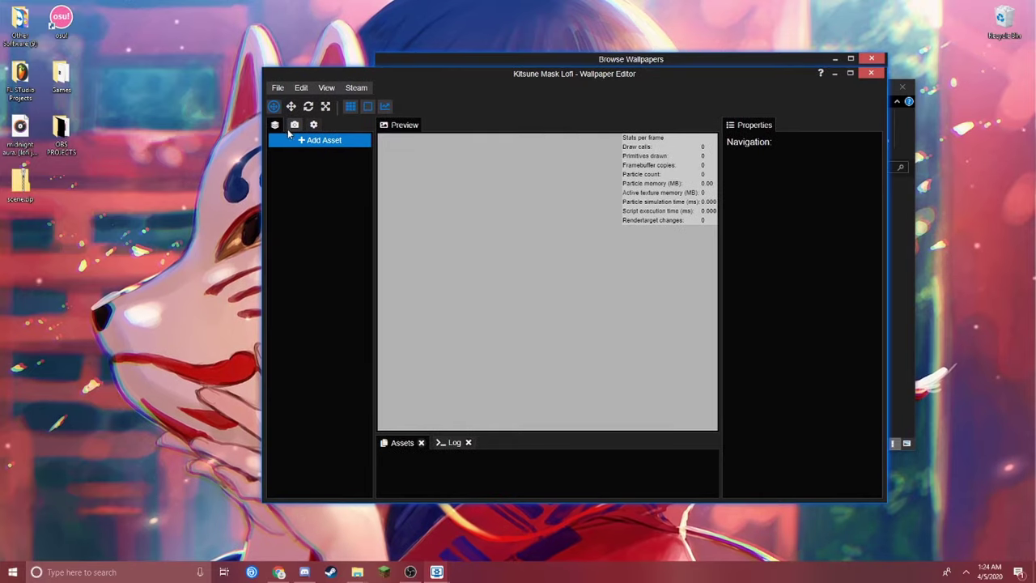
left_click(305, 89)
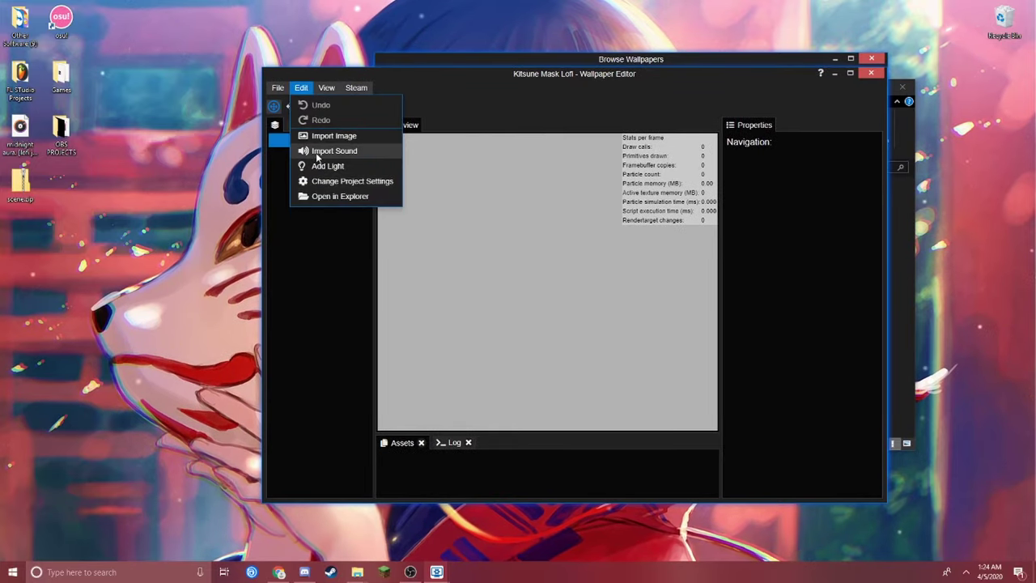
left_click(347, 201)
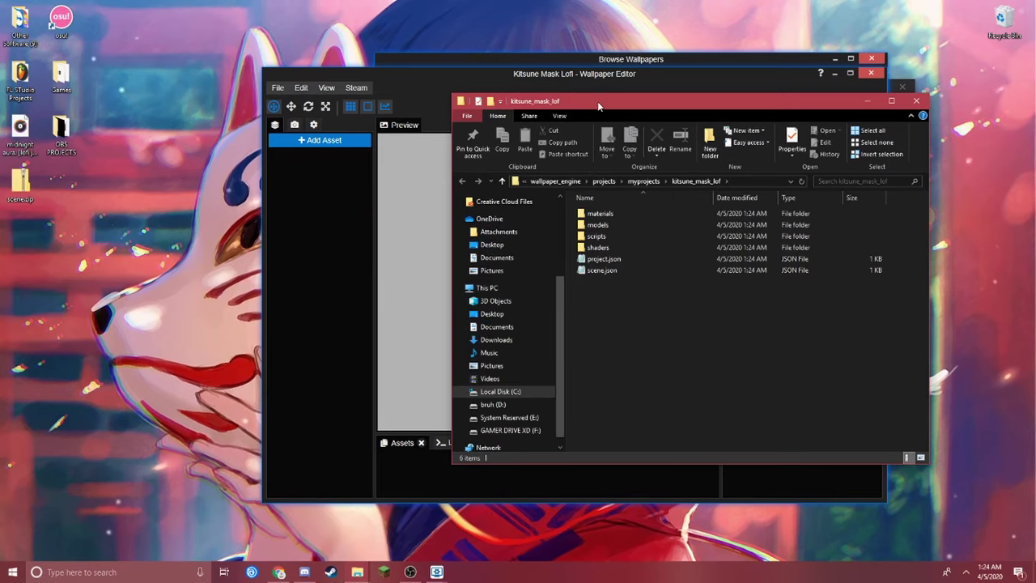
left_click_drag(597, 101, 340, 9)
mouse_move(357, 573)
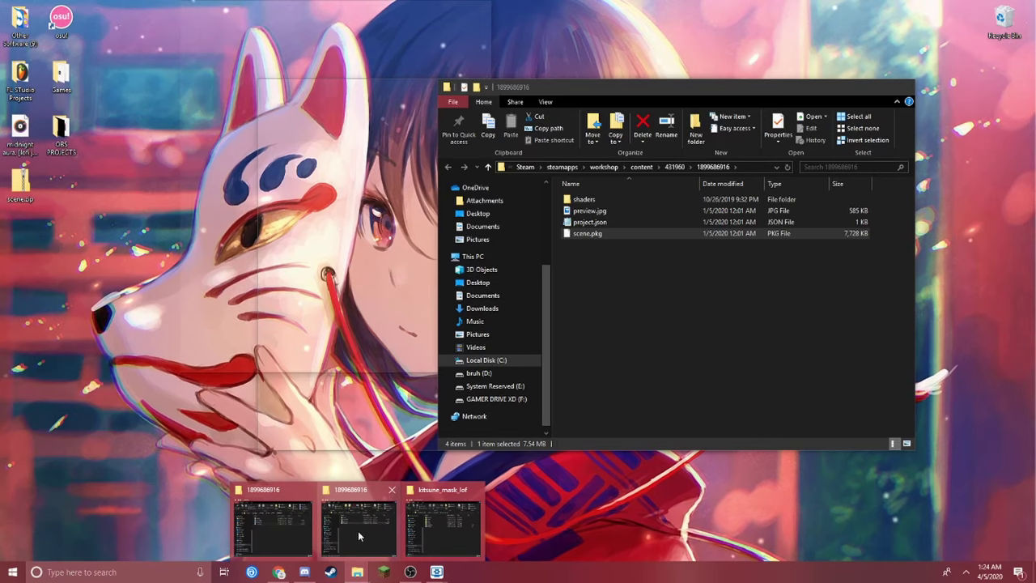
Copy the four Art girl Workshop files, including scene.pkg.
left_click(360, 534)
left_click_drag(645, 326, 652, 53)
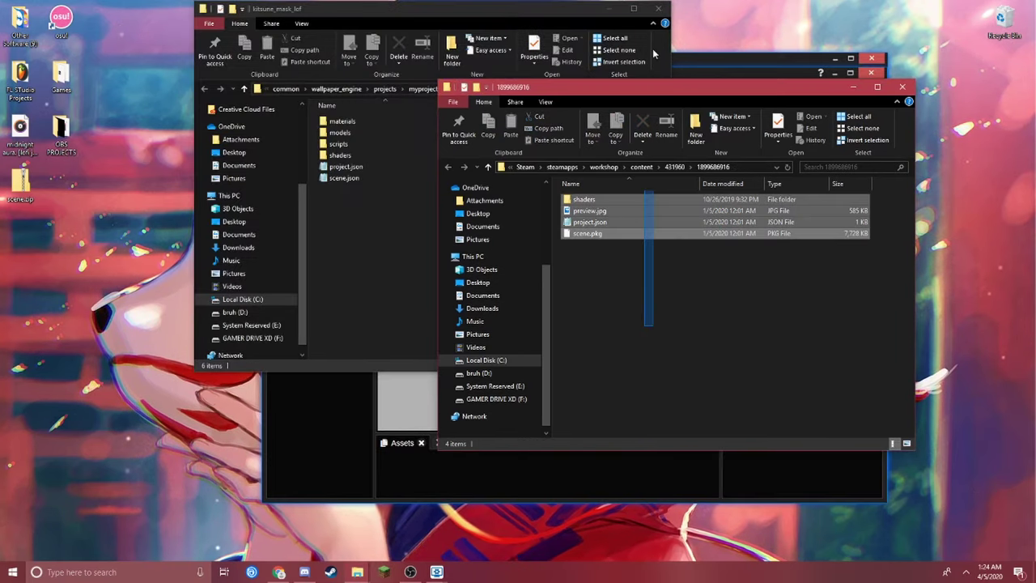
left_click_drag(692, 168, 639, 207)
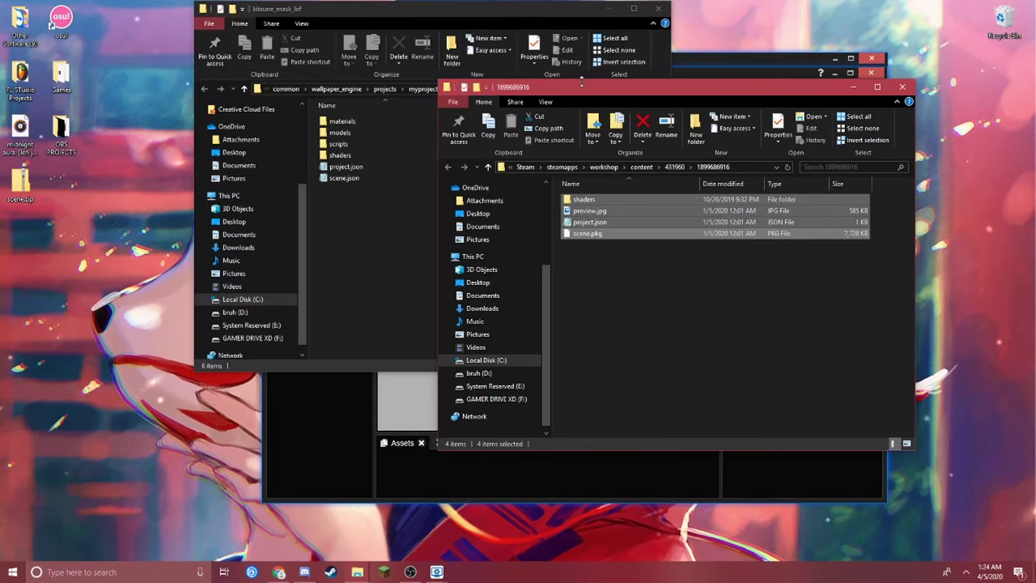
left_click_drag(614, 87, 712, 122)
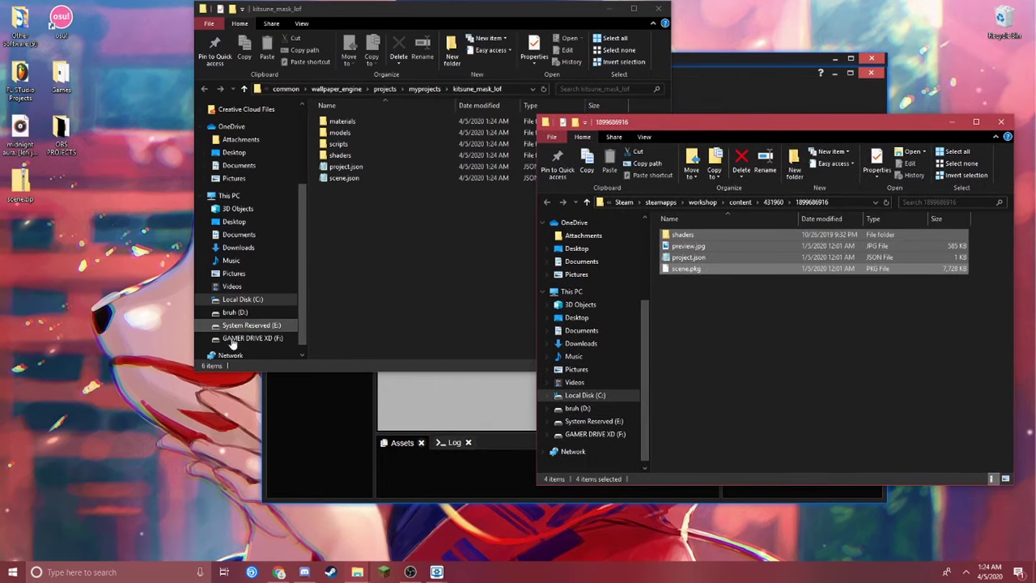
right_click(759, 255)
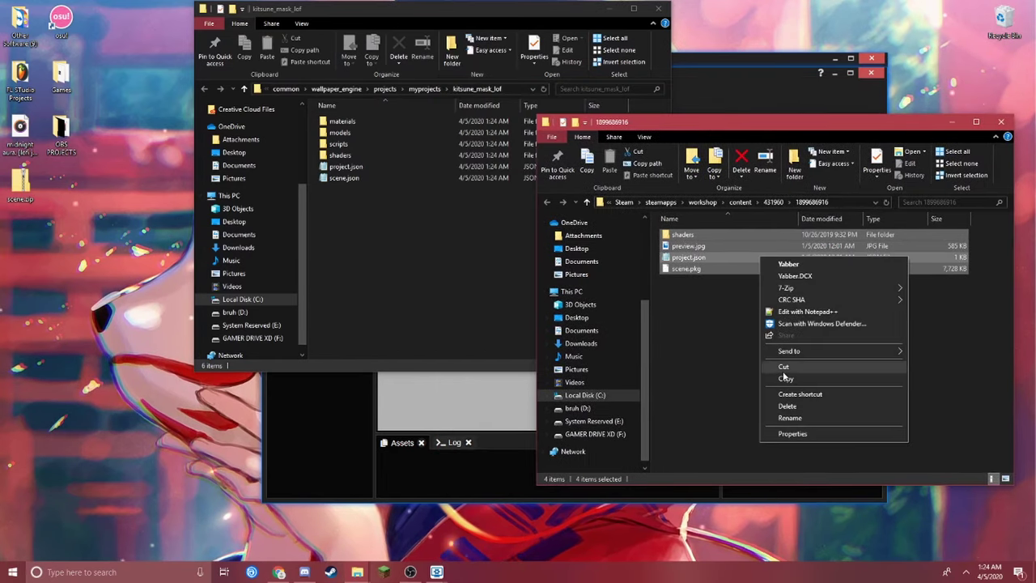
left_click(789, 380)
Delete the project folder's six default items and paste in the Workshop files.
left_click_drag(398, 185, 395, 118)
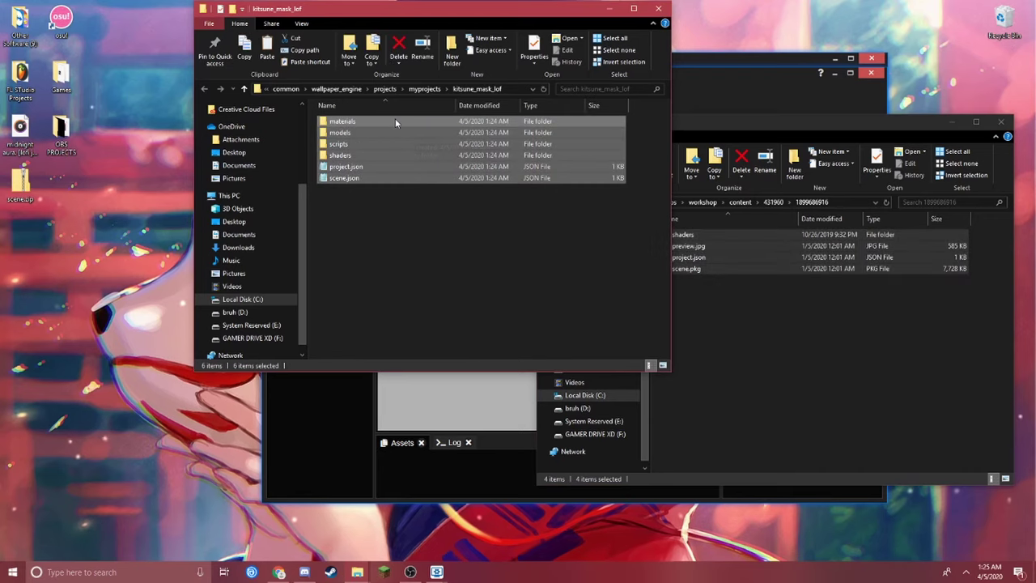
right_click(395, 120)
left_click(433, 304)
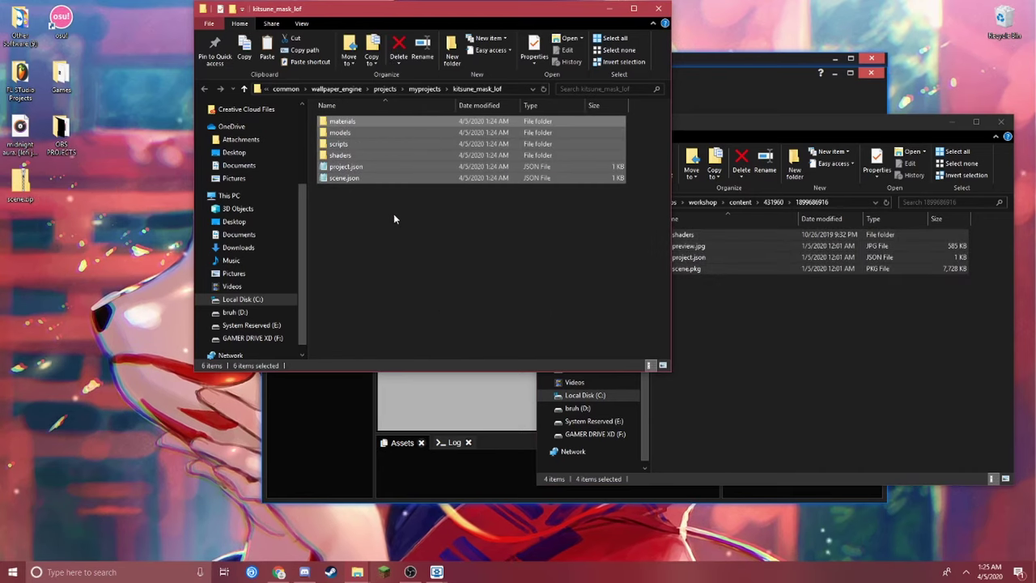
right_click(392, 163)
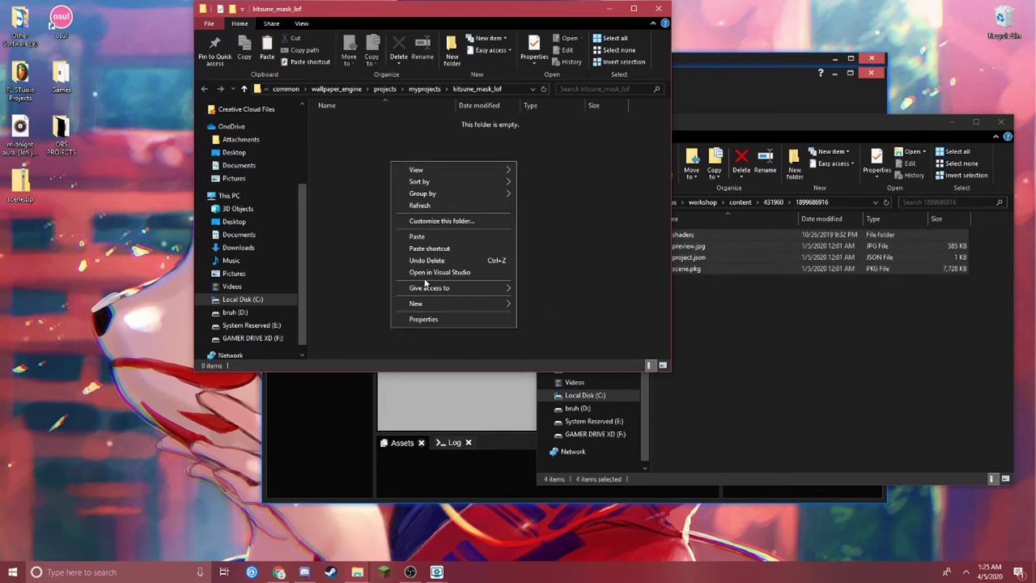
left_click(439, 240)
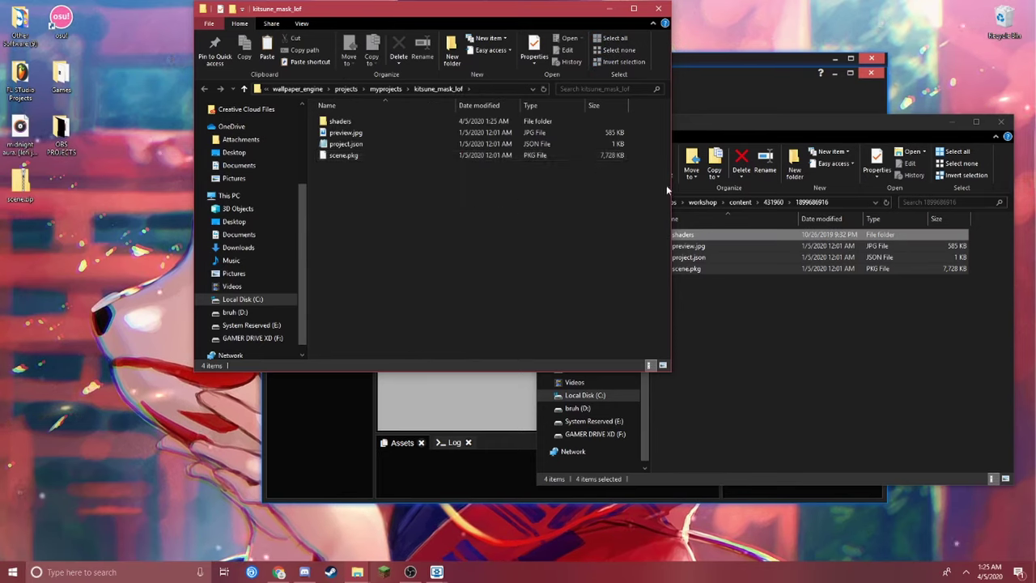
right_click(25, 188)
Extract scene.zip and move all its extracted items into kitsune_mask_lof.
left_click(89, 233)
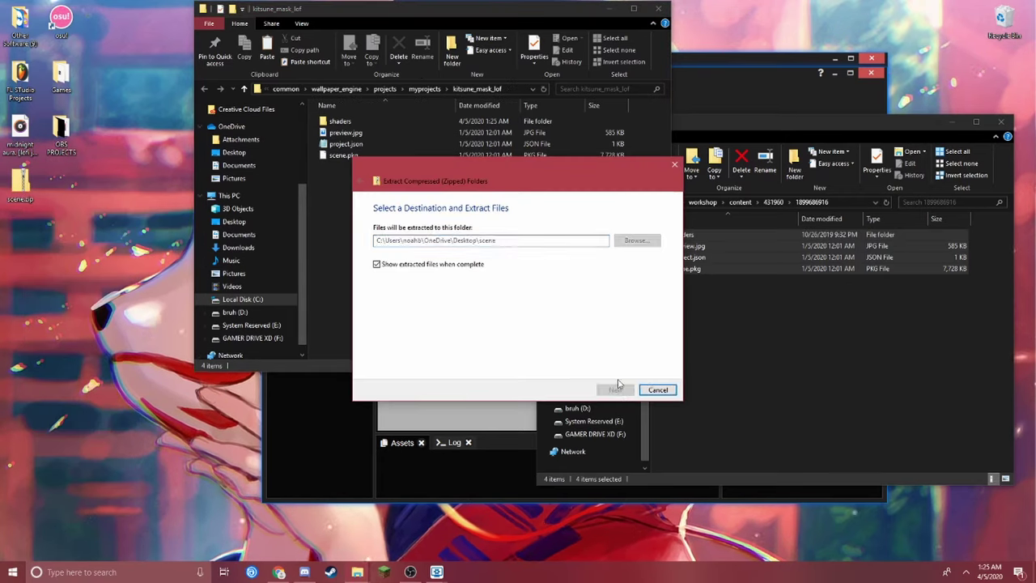
left_click(615, 389)
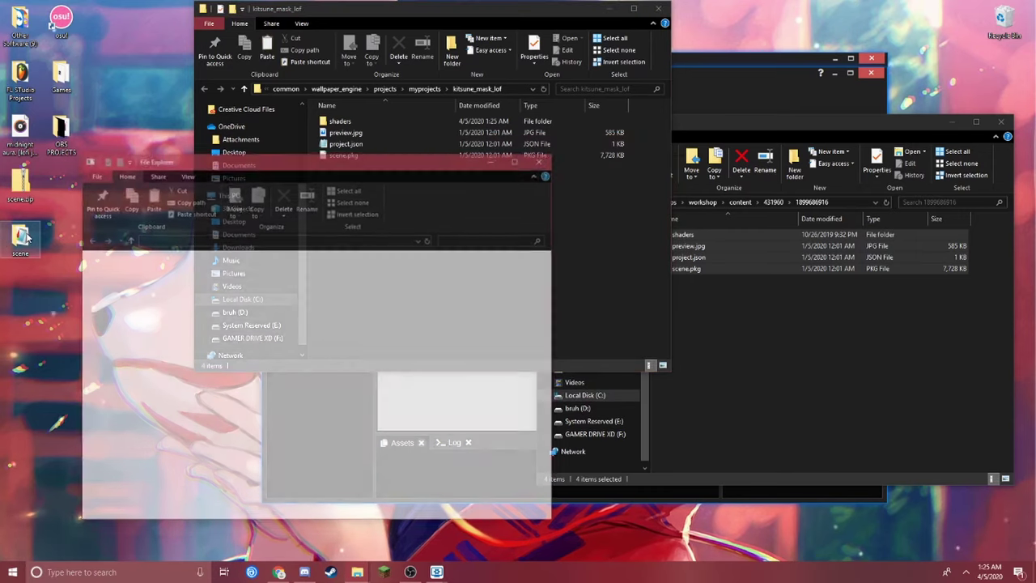
left_click_drag(293, 359, 270, 233)
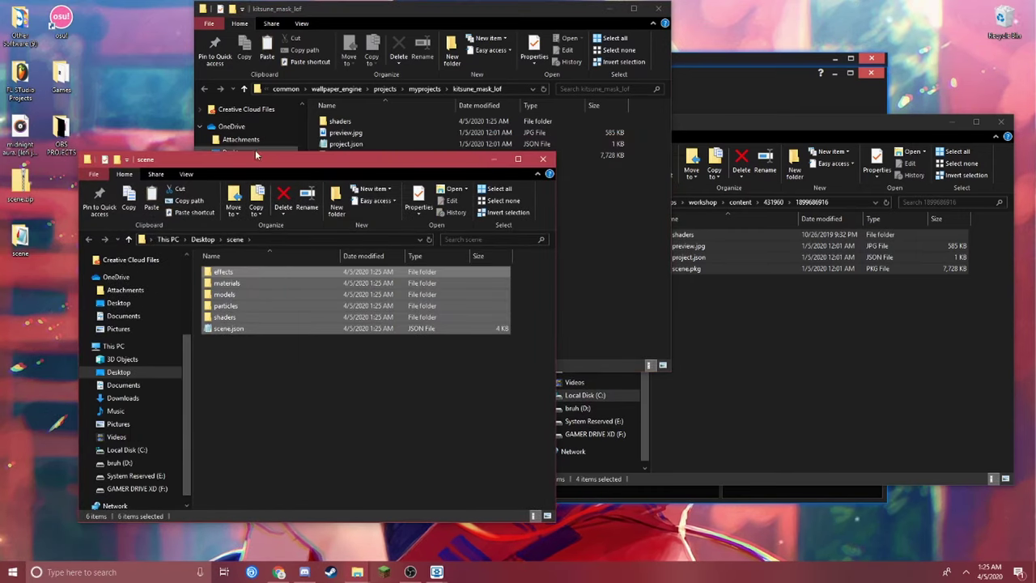
left_click_drag(256, 154, 348, 325)
mouse_move(343, 443)
left_mouse_down()
mouse_move(462, 219)
mouse_move(450, 291)
left_mouse_up()
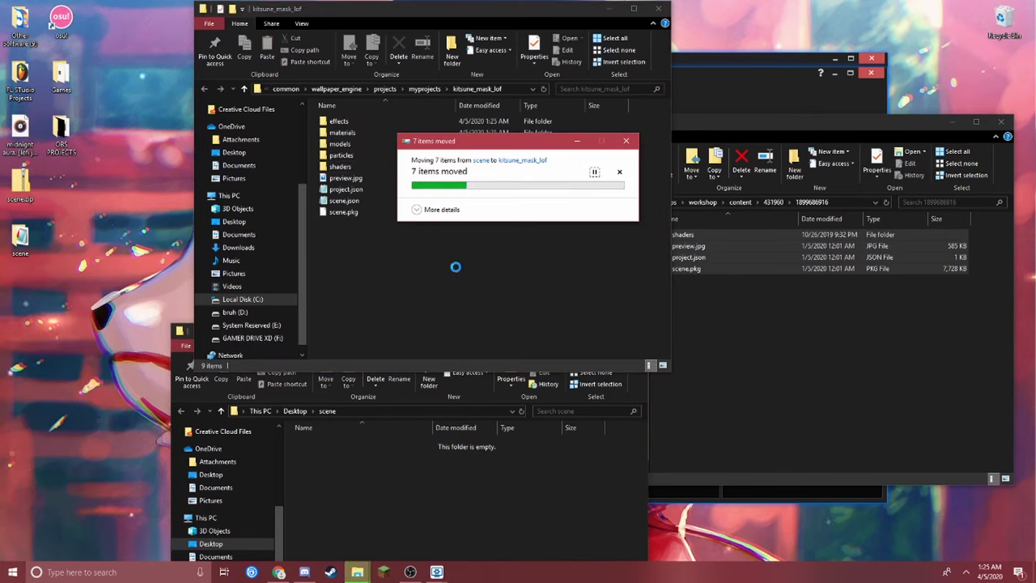
Close the empty scene folder window and the Workshop folder window.
left_click(547, 509)
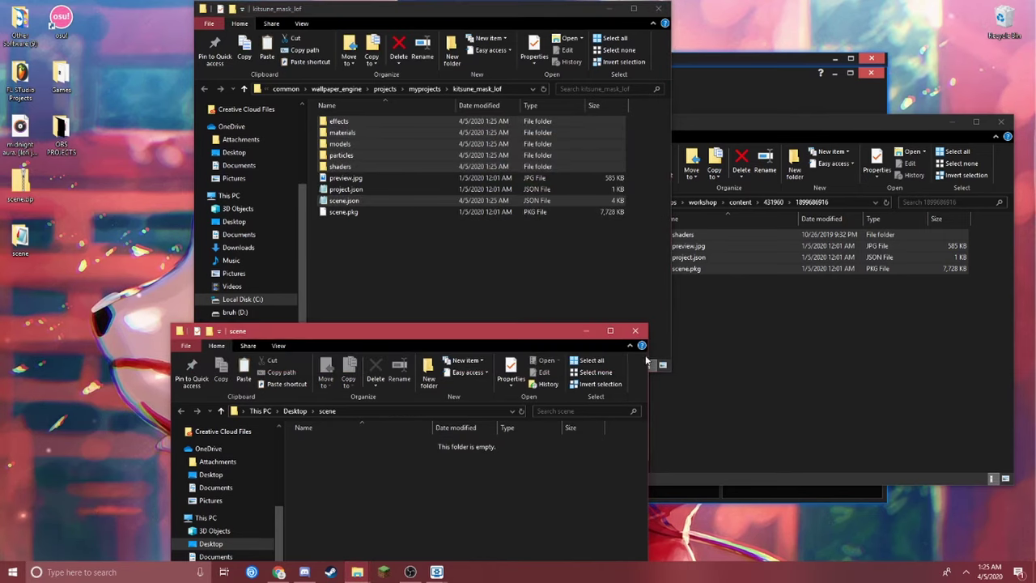
left_click(636, 332)
left_click(1001, 123)
Close the project folder window and the empty Kitsune Mask Lofi editor.
left_click(658, 8)
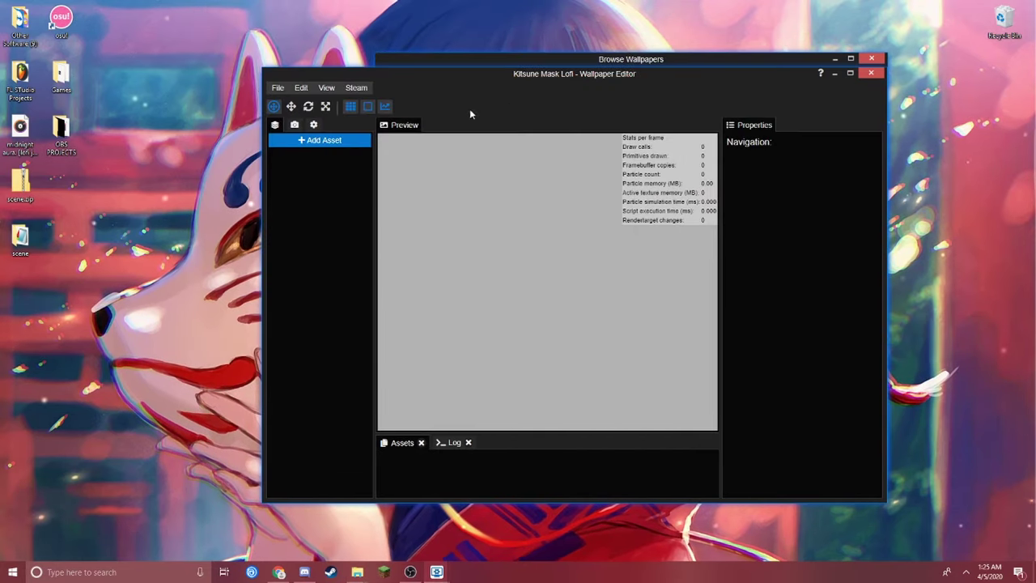
left_click(284, 91)
left_click(870, 73)
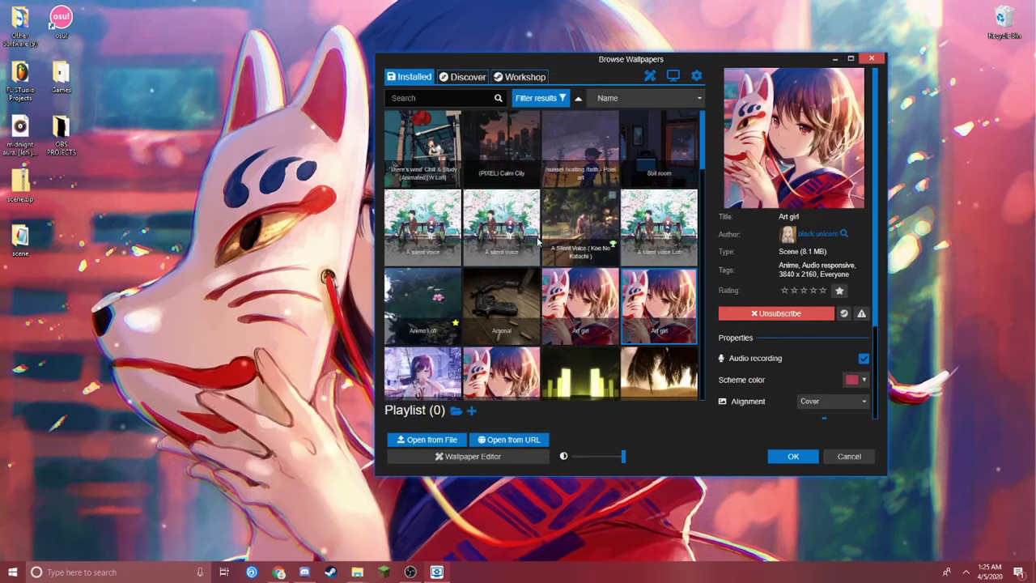
Select the local Art girl project in Browse Wallpapers and open it in the editor.
left_click(580, 308)
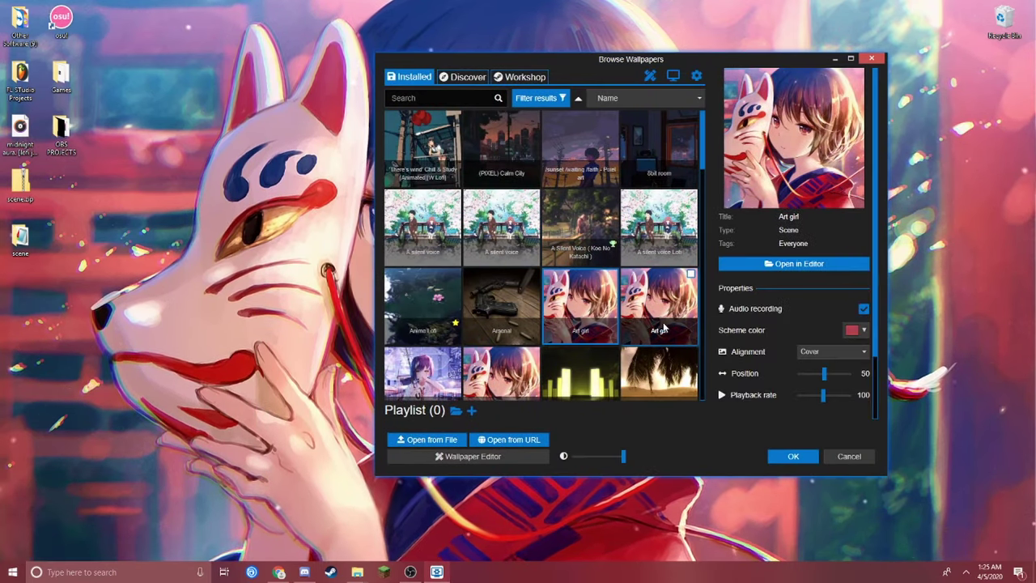
left_click(662, 326)
left_click(598, 324)
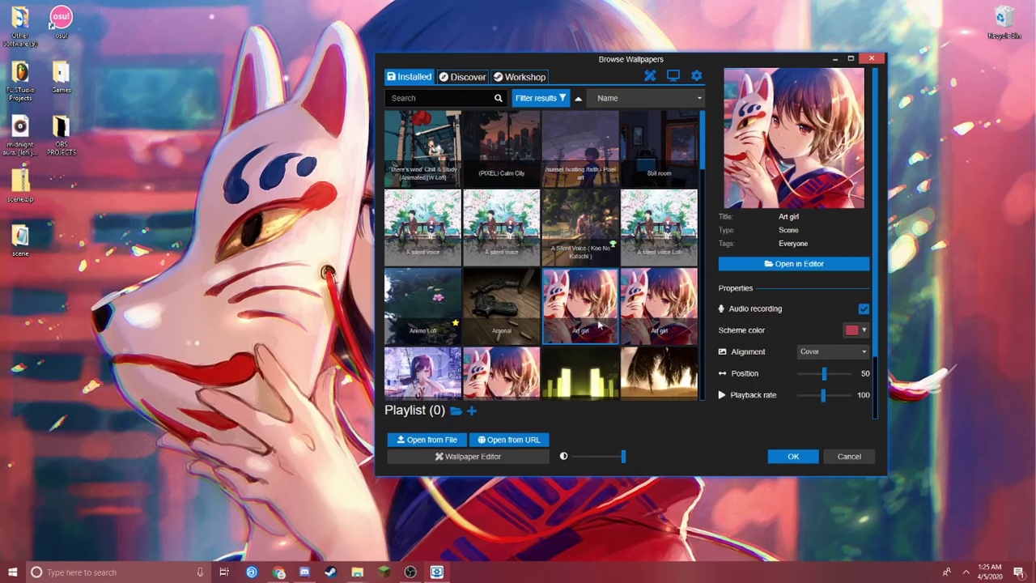
left_click(669, 326)
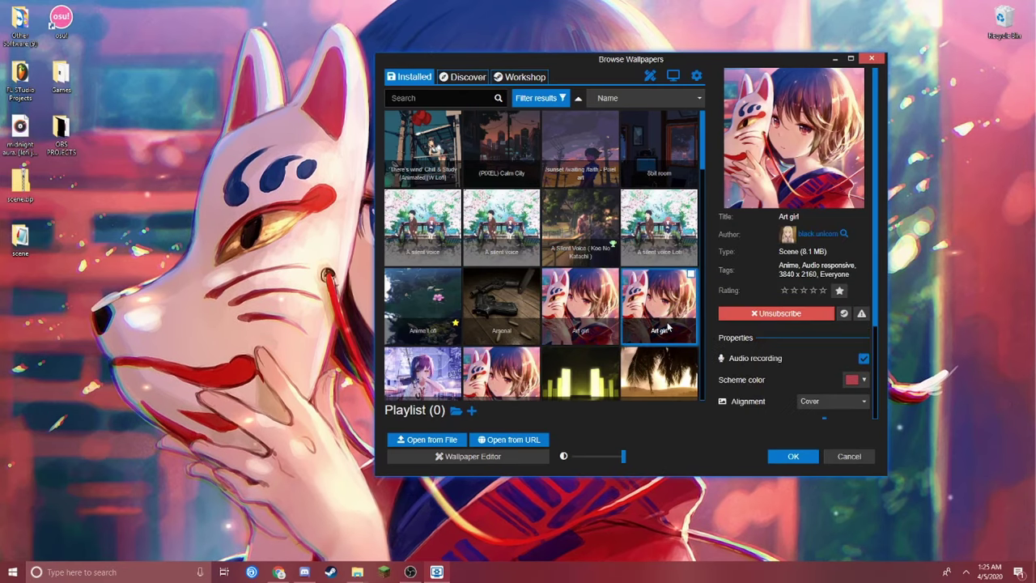
left_click(599, 324)
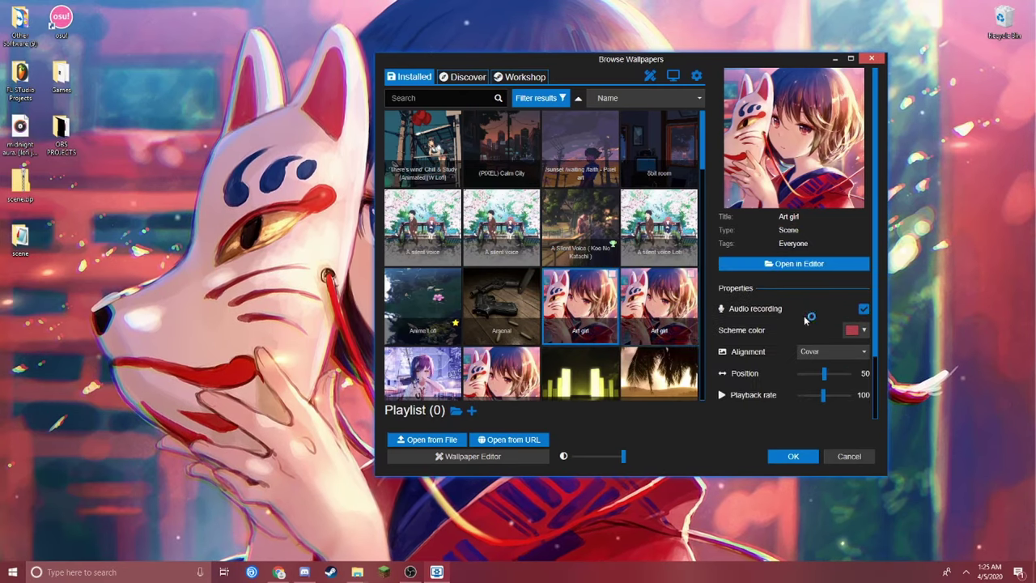
left_click(787, 265)
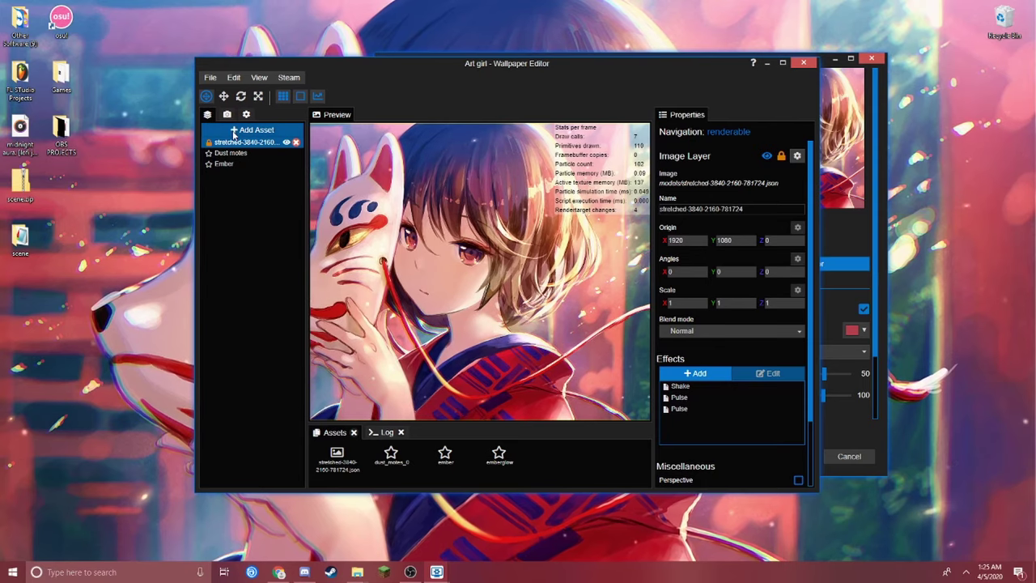
Add the midnight aura lofi MP3 to the scene as a Sound asset.
left_click(234, 135)
left_click(461, 258)
scroll(465, 256, "down", 2)
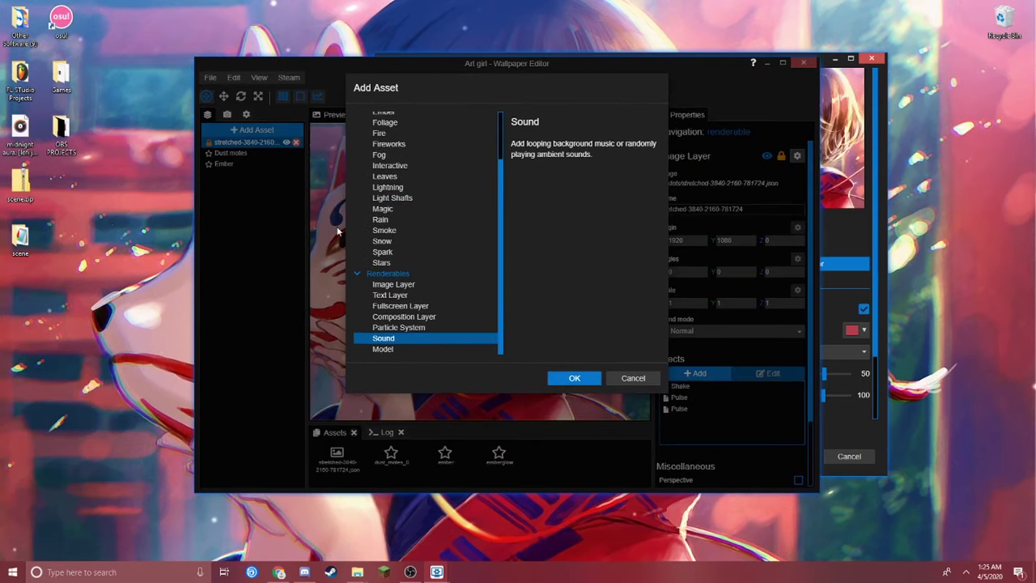
left_click(563, 378)
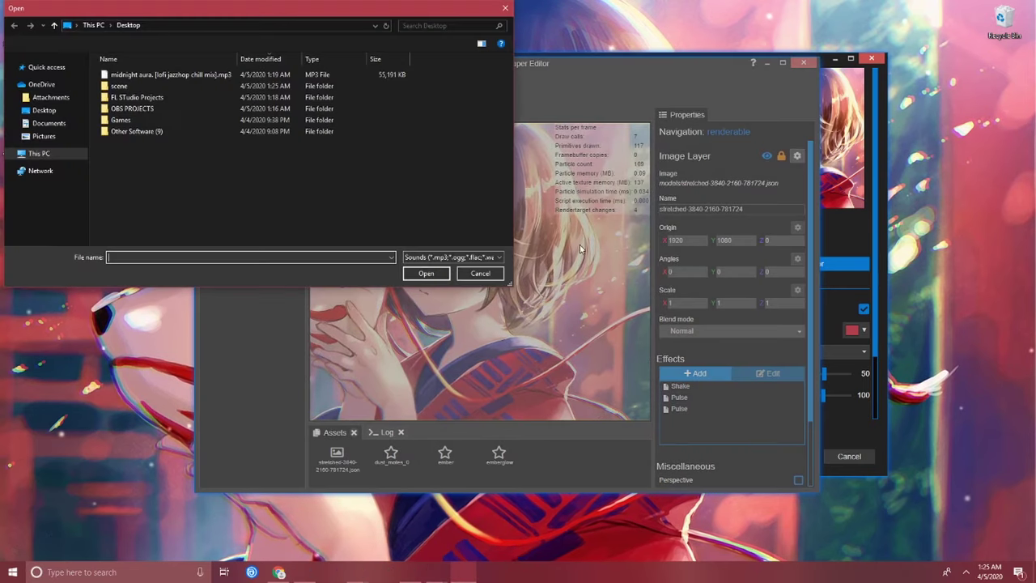
left_click(159, 75)
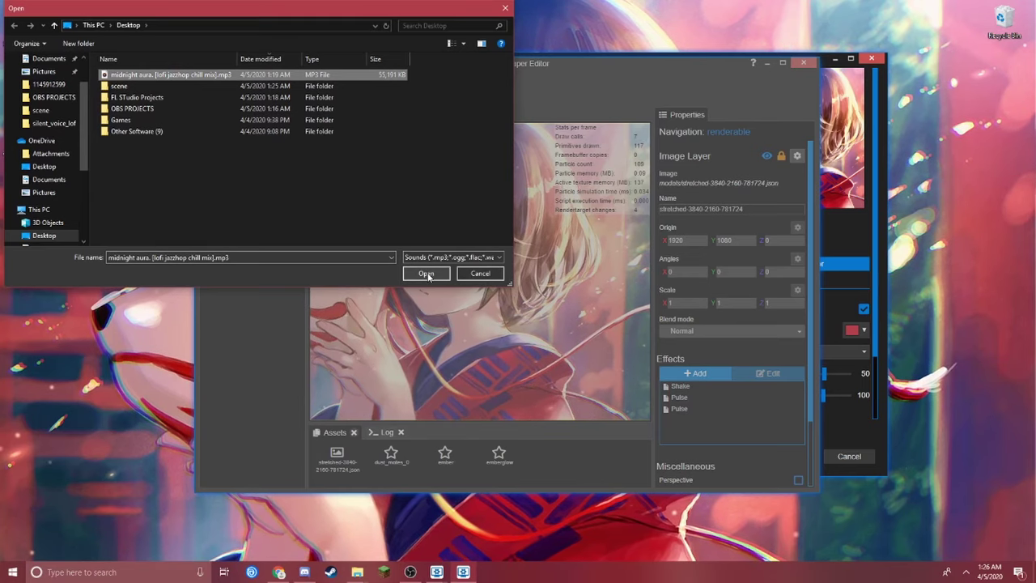
left_click(428, 274)
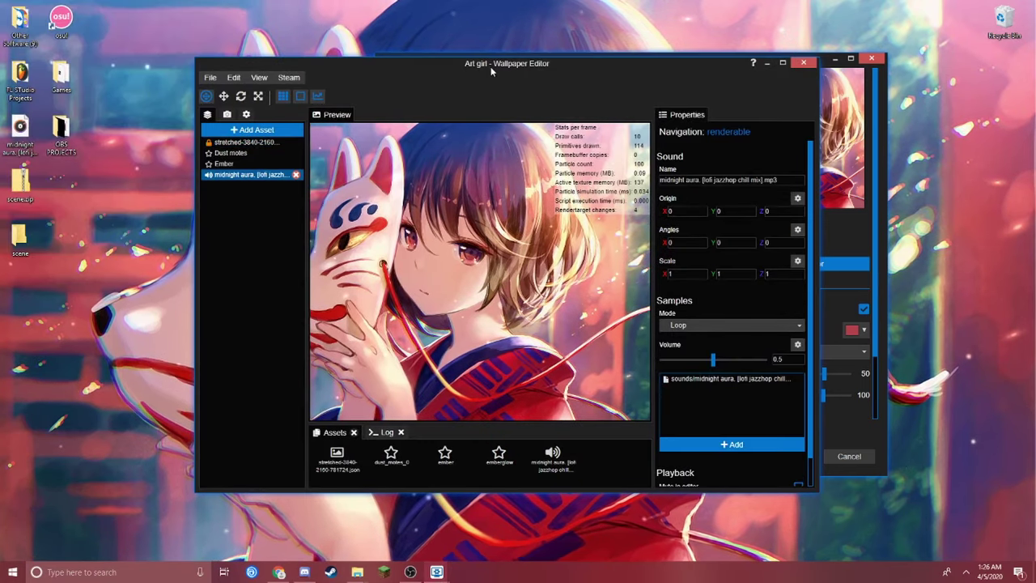
Save the Art girl project via File > Save.
left_click_drag(491, 66, 453, 38)
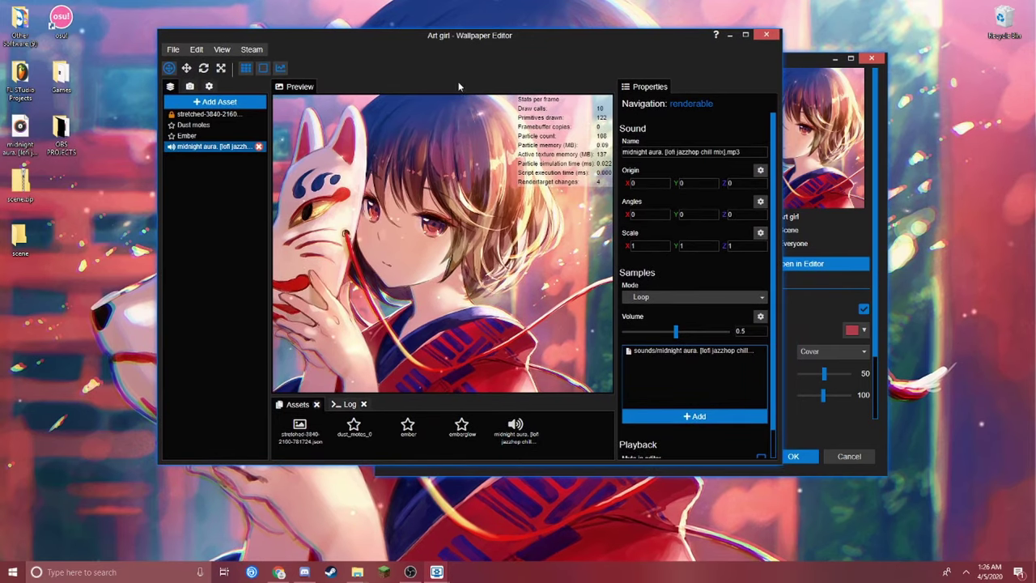
left_click(173, 49)
left_click(204, 111)
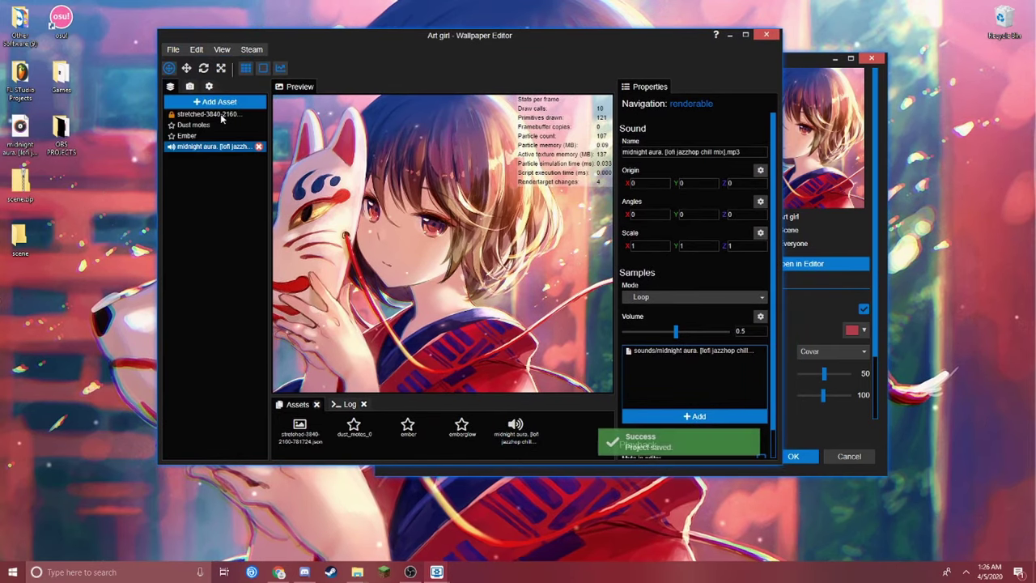
Close the editor and apply the edited Art girl wallpaper to the desktop with OK.
left_click(766, 34)
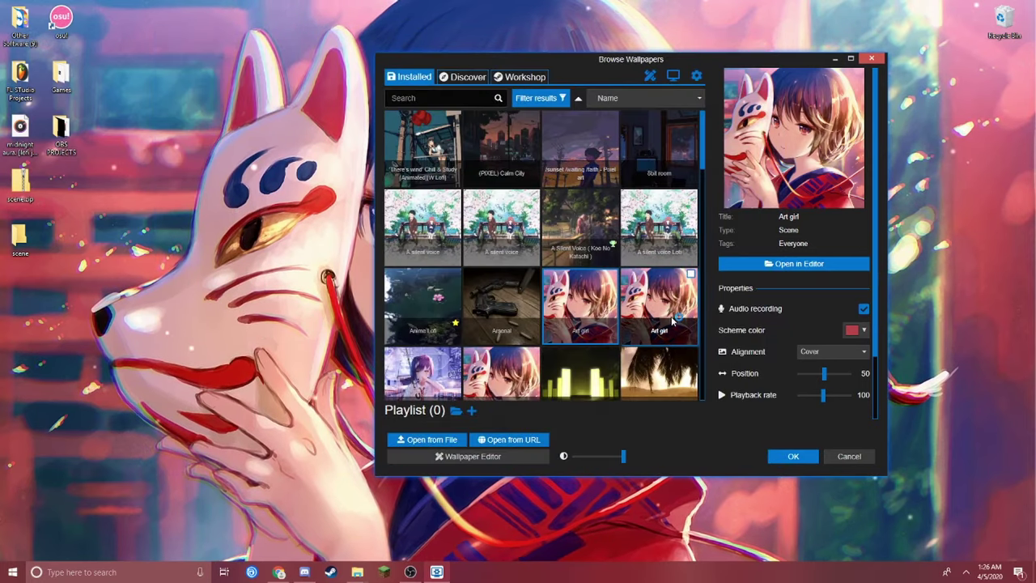
left_click(795, 456)
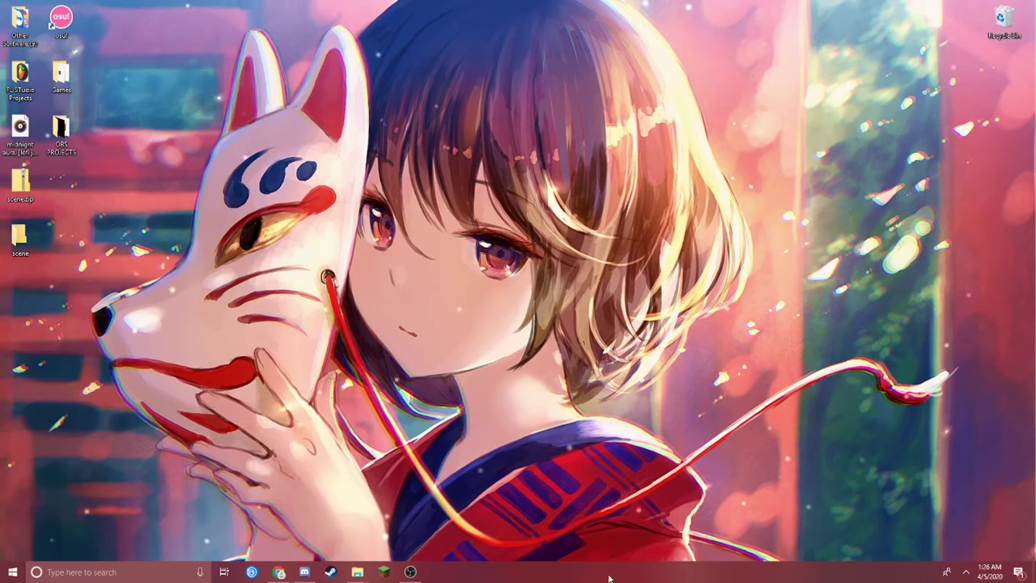
left_click(964, 573)
left_click(819, 348)
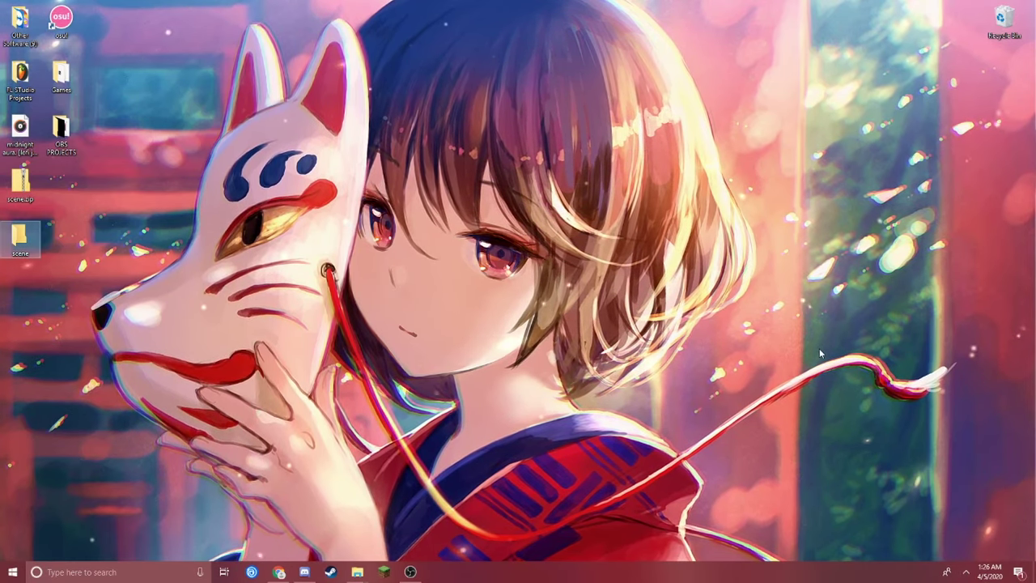